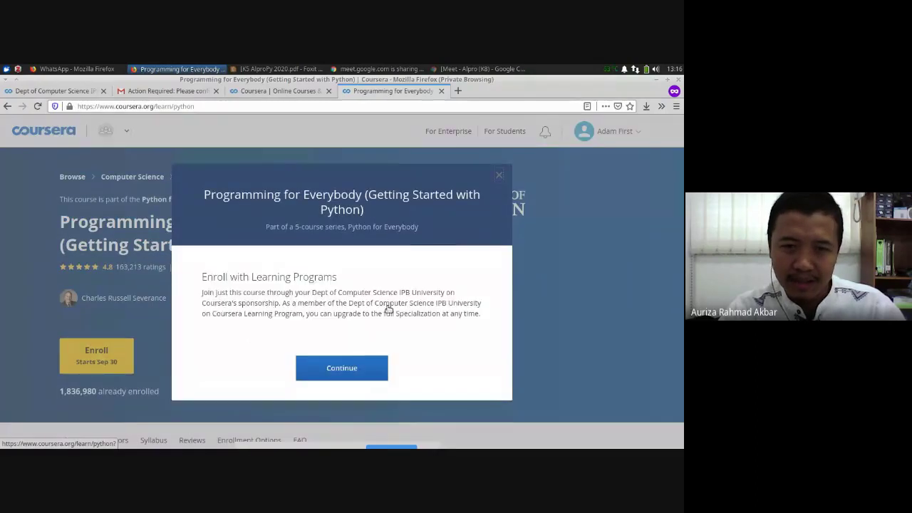
Step: Join the Programming for Everybody course through the sponsored learning program and skip the background questionnaire
click(346, 369)
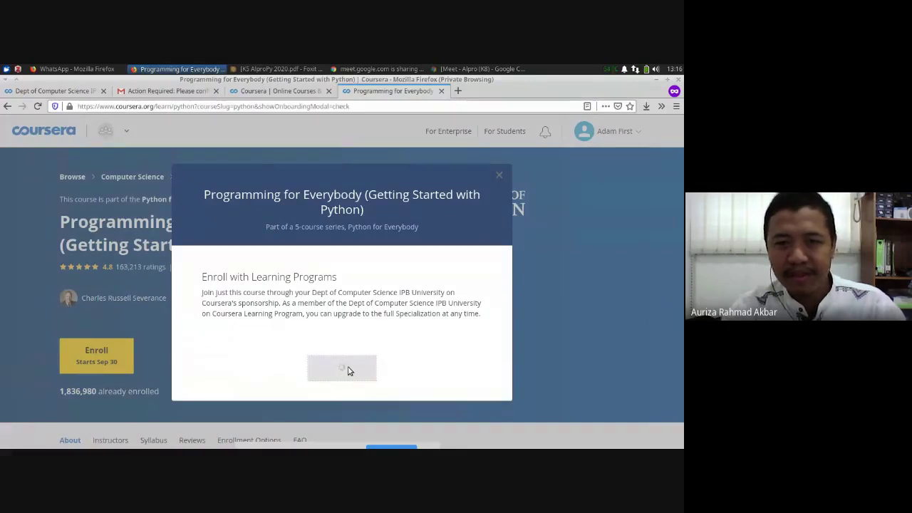
click(349, 353)
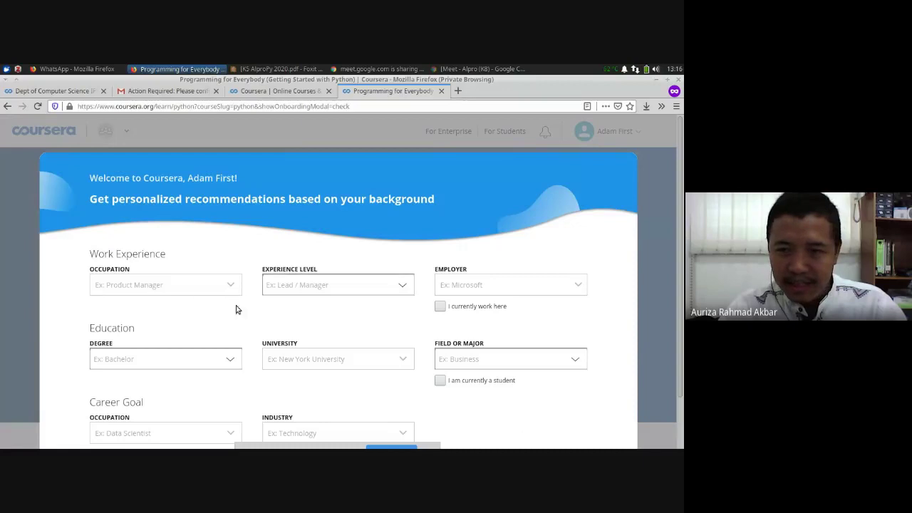
scroll(232, 322, down, 1)
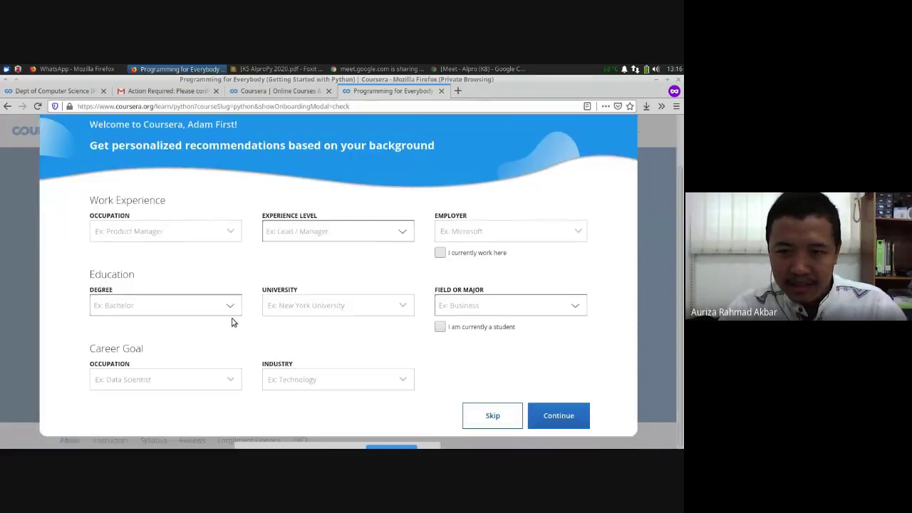
click(484, 415)
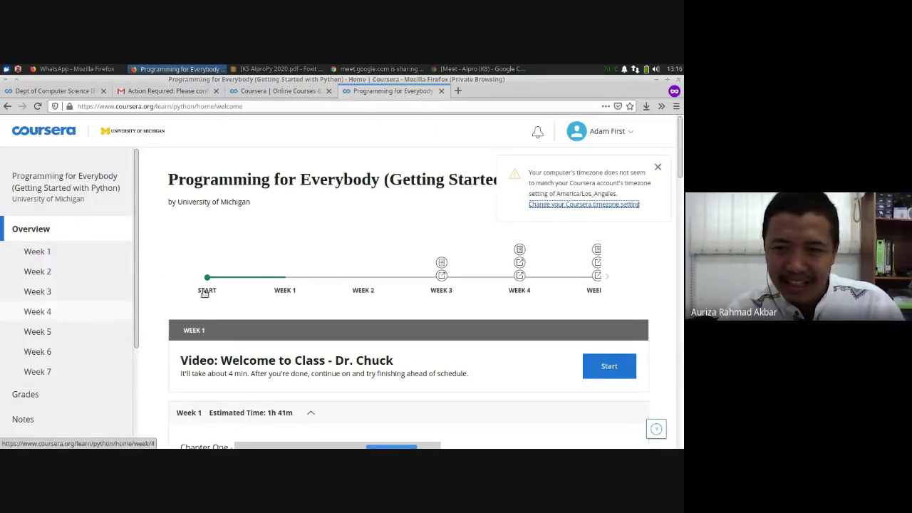
Step: Open the Coursera timezone setting from the timezone notice in a new browser tab and bring it up
right_click(595, 207)
click(606, 214)
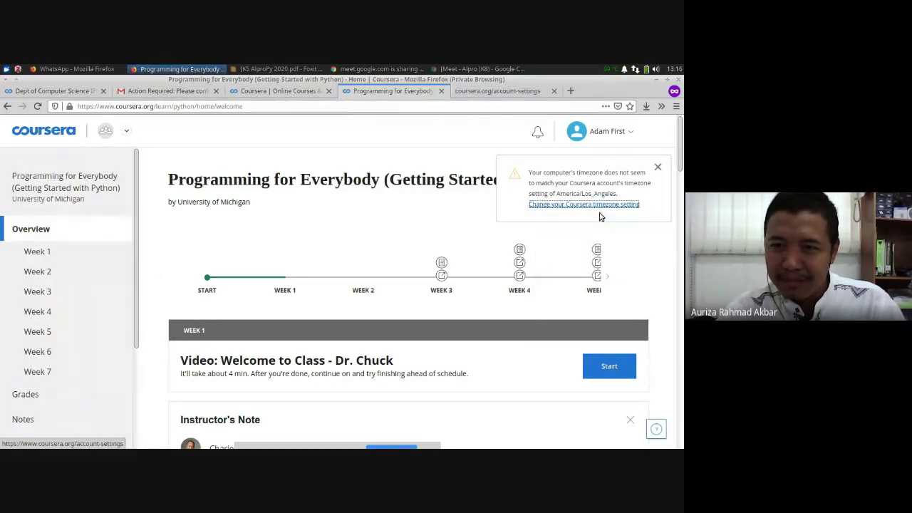
click(488, 94)
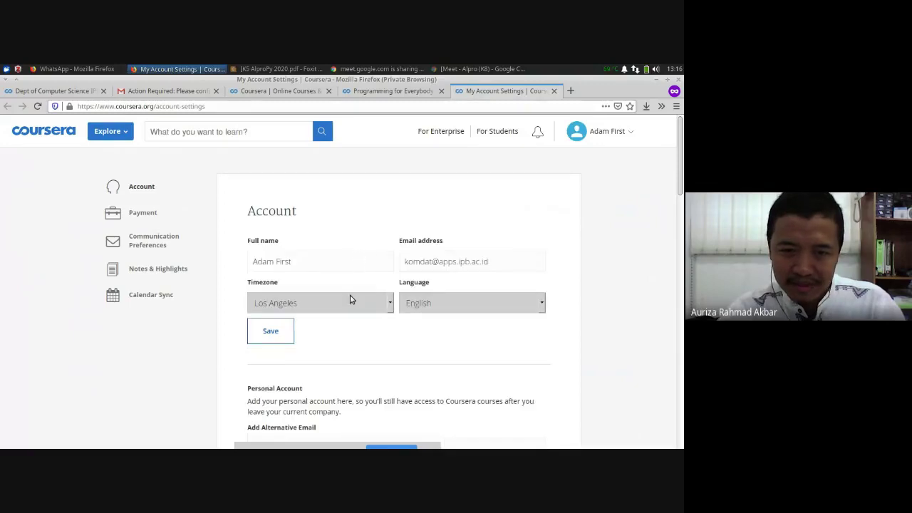
Step: Set the account timezone to Jakarta, save the change and close the account settings page
click(351, 301)
scroll(335, 242, down, 10)
scroll(334, 235, down, 1)
text(jakarta)
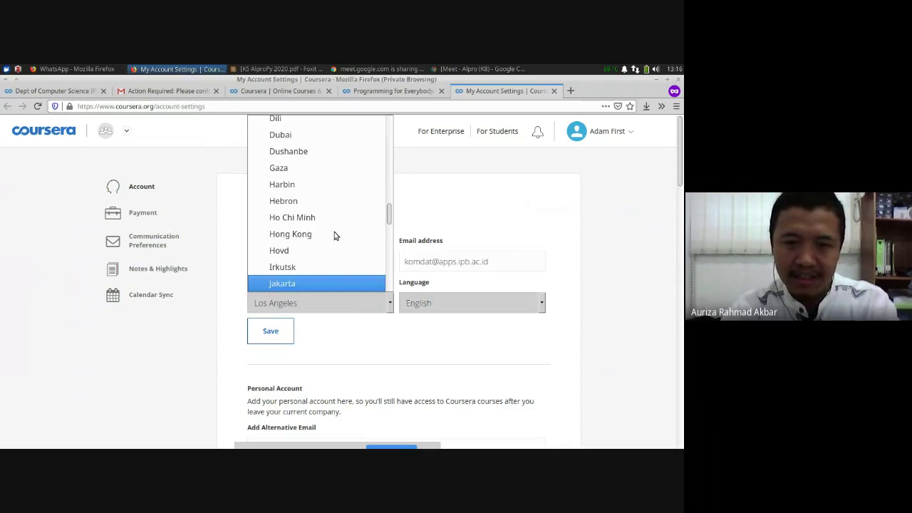
key(Return)
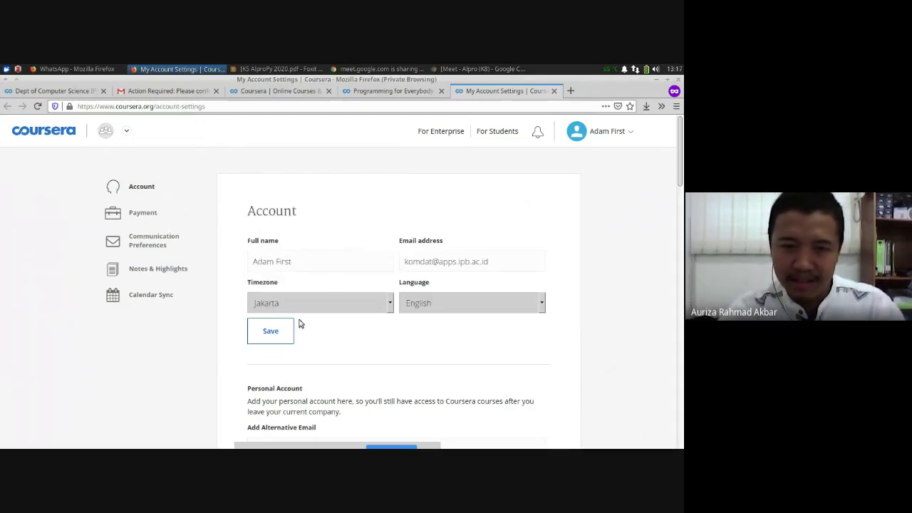
click(269, 332)
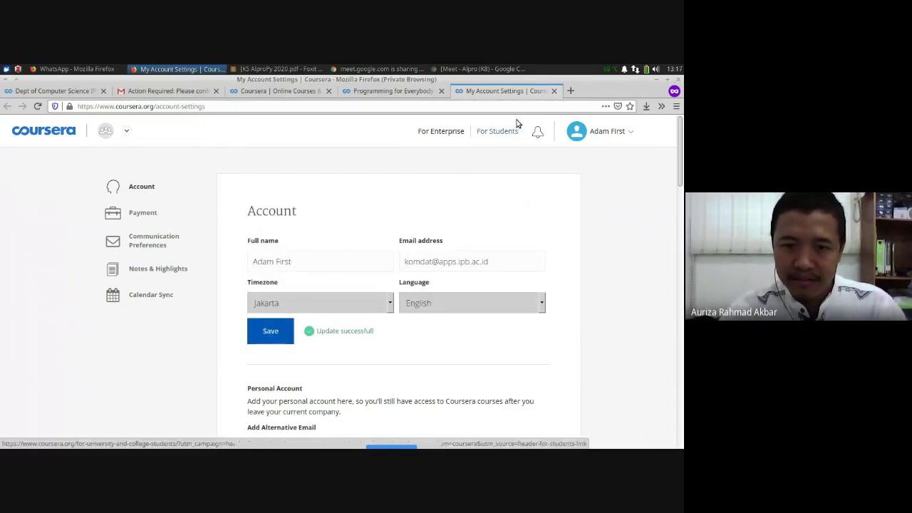
click(554, 91)
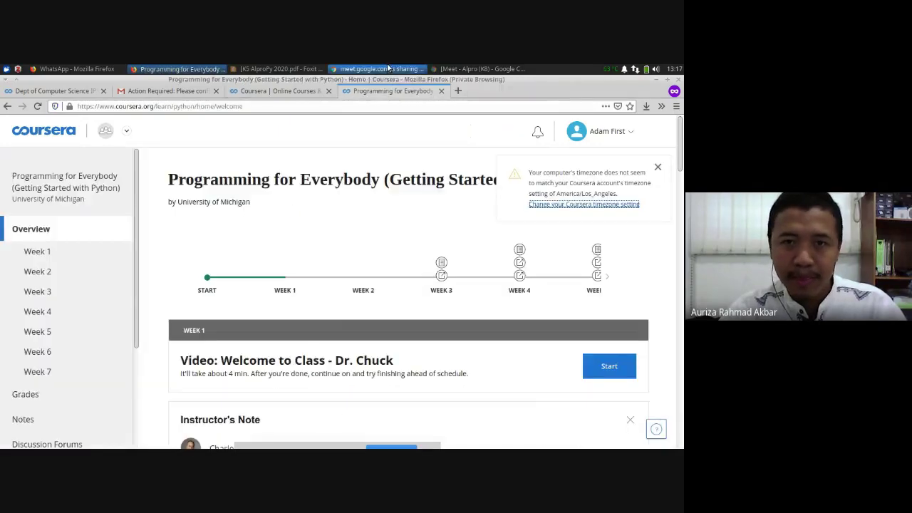
Step: Check the chat in the Google Meet window, return to the course in Firefox and dismiss the timezone notice
click(451, 69)
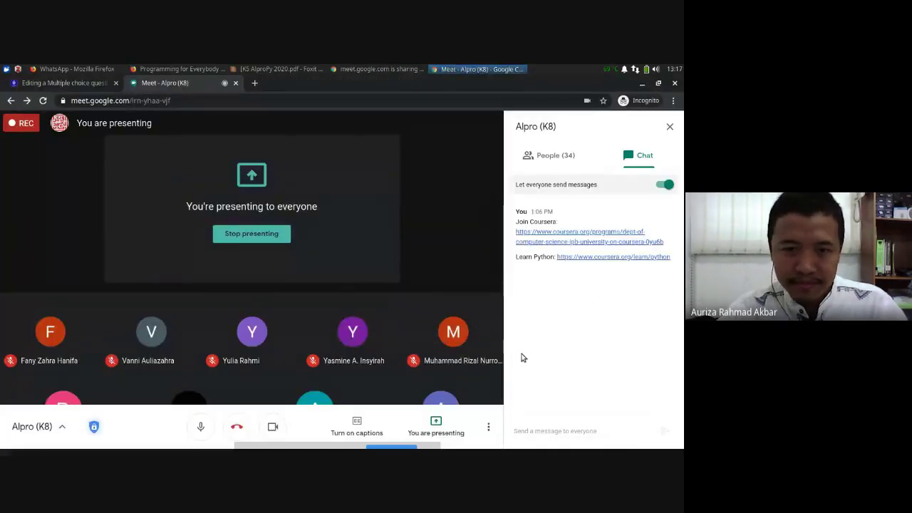
click(163, 69)
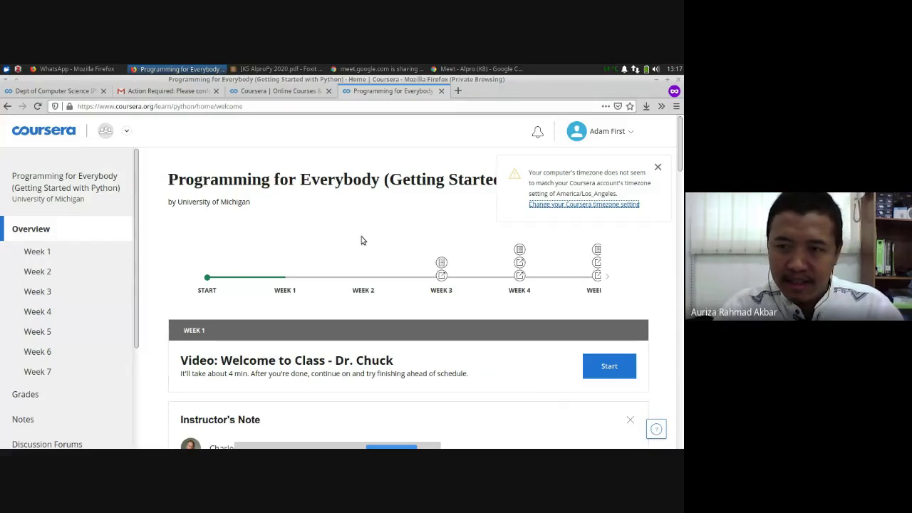
click(659, 168)
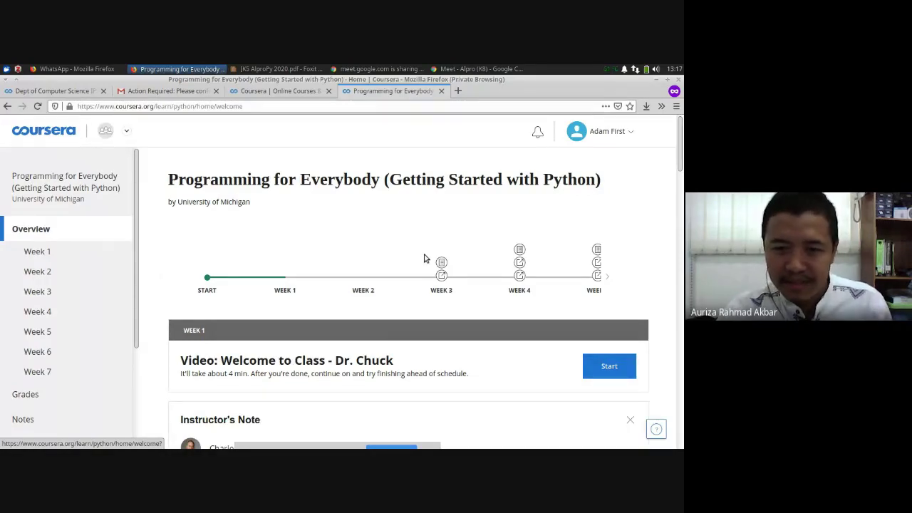
Step: Start the Week 1 video "Welcome to Class" from the course overview and dismiss the sidebar tip
scroll(396, 278, down, 2)
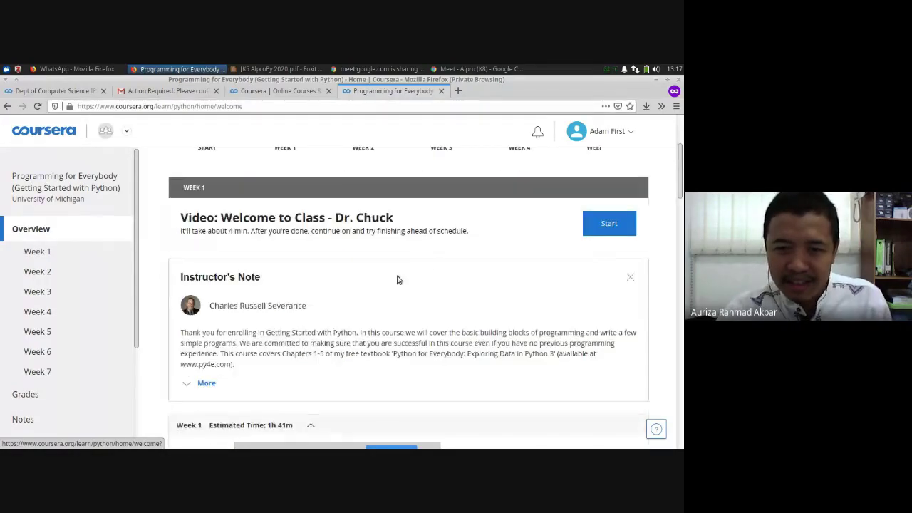
click(602, 226)
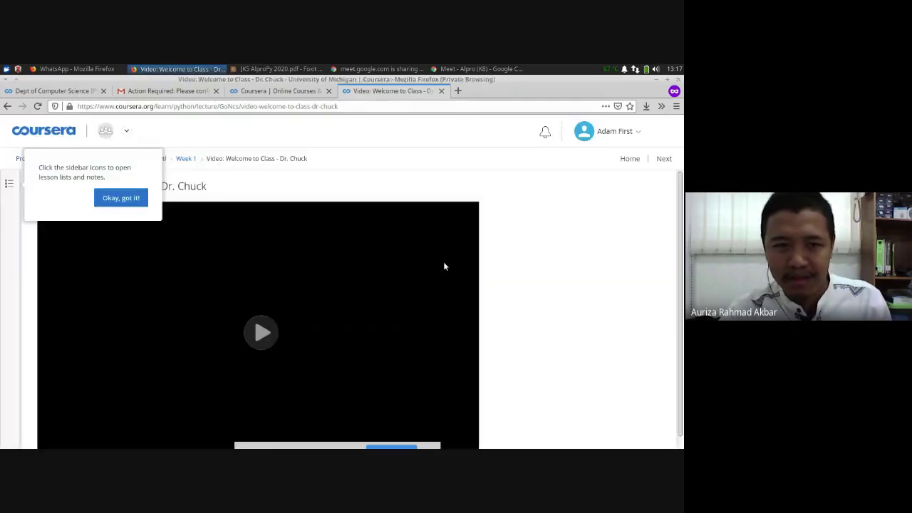
click(128, 199)
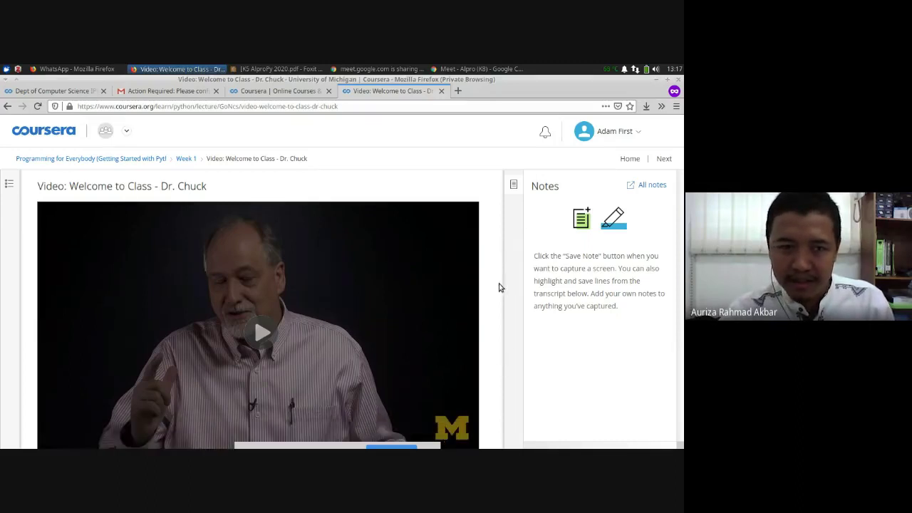
Step: Go on to the reading "Welcome to The Class", mark it as completed and continue to the following item
click(666, 160)
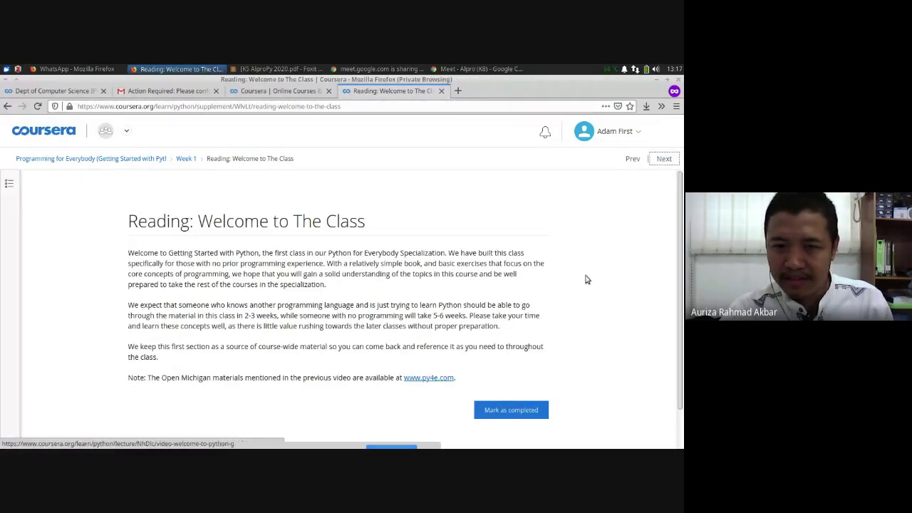
scroll(532, 346, down, 1)
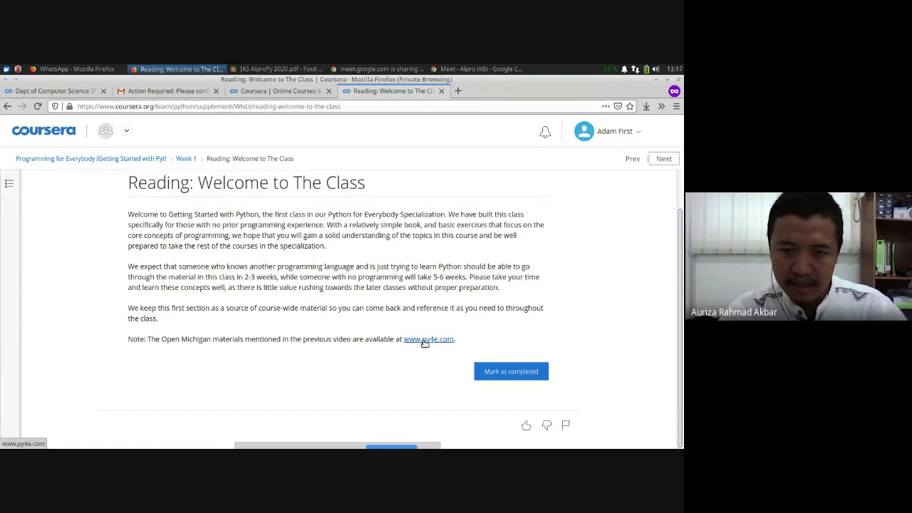
scroll(447, 321, up, 1)
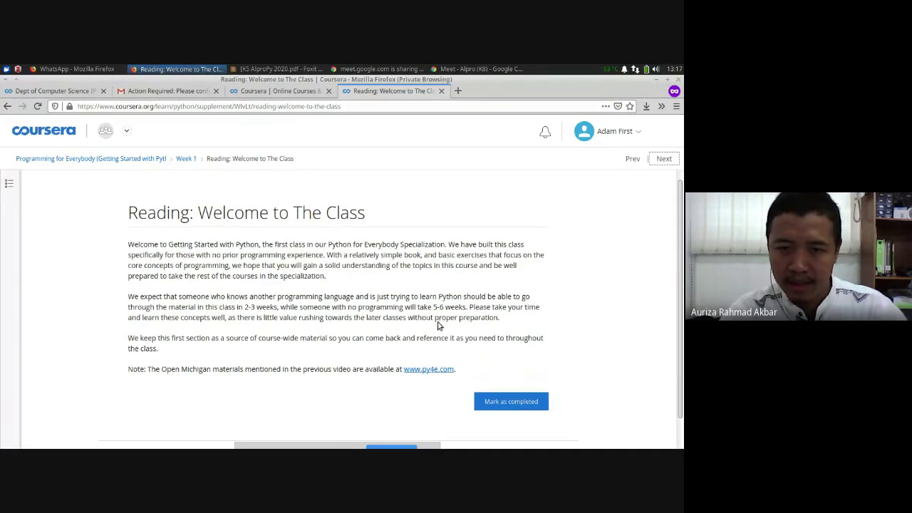
click(525, 401)
click(526, 402)
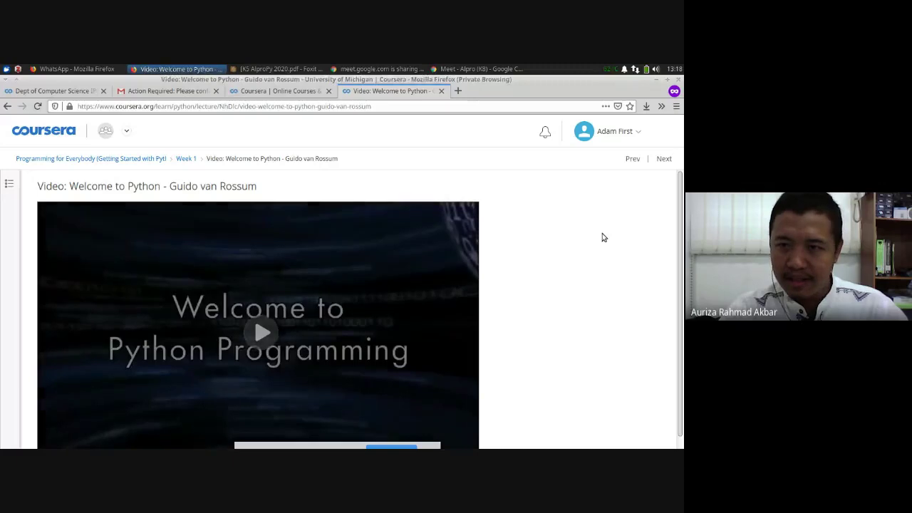
Step: Skip past the "Welcome to Python" video, mark "Help Us Learn More About You!" as completed and continue
click(663, 159)
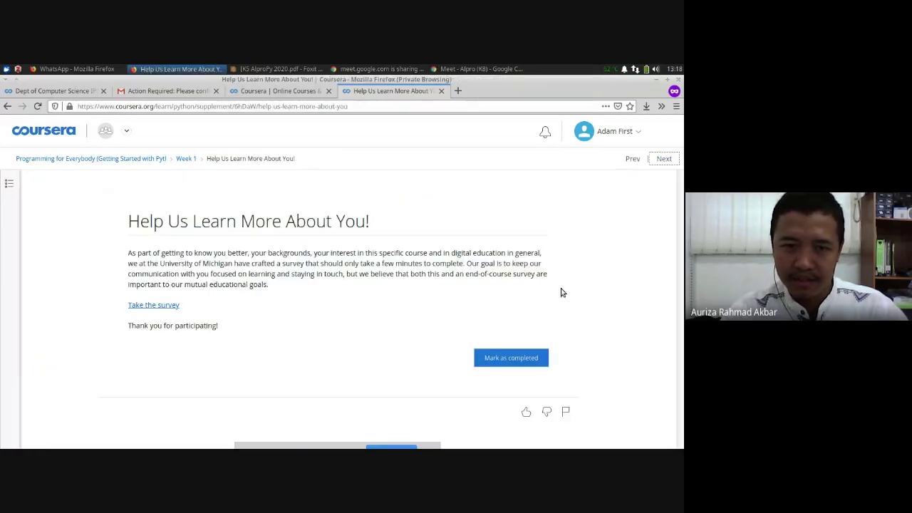
click(521, 360)
click(521, 358)
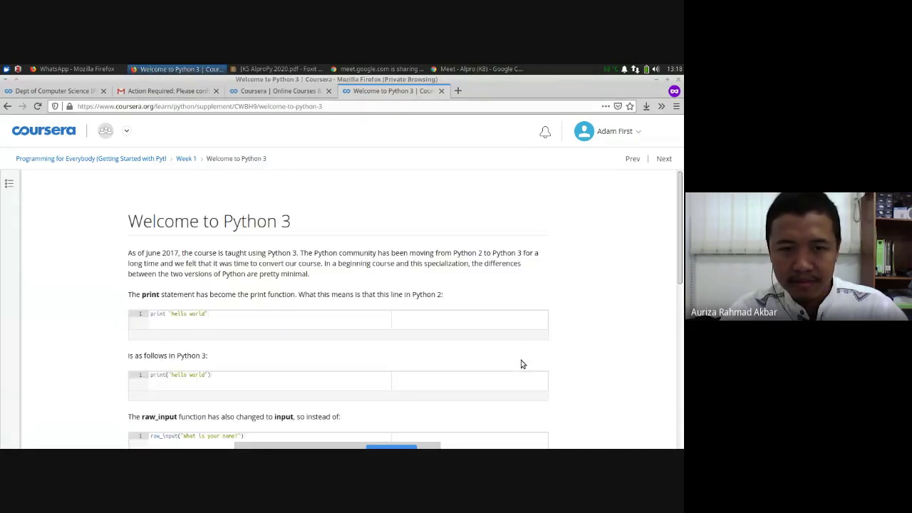
Step: Look through the "Welcome to Python 3" reading and go on to the textbook item
scroll(451, 283, down, 10)
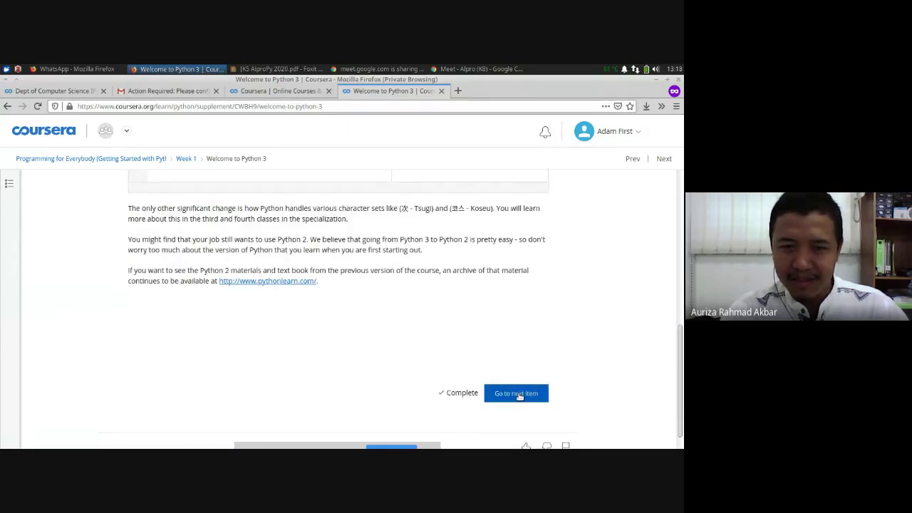
scroll(560, 392, up, 10)
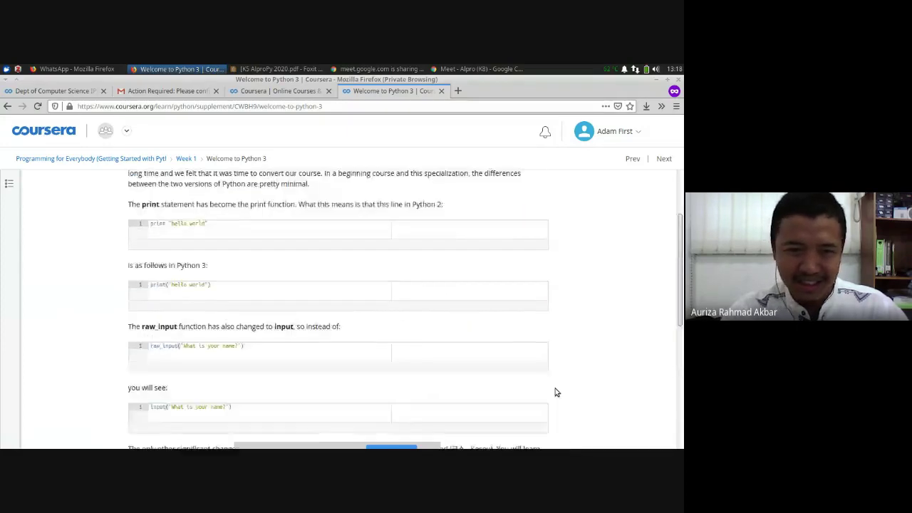
click(662, 159)
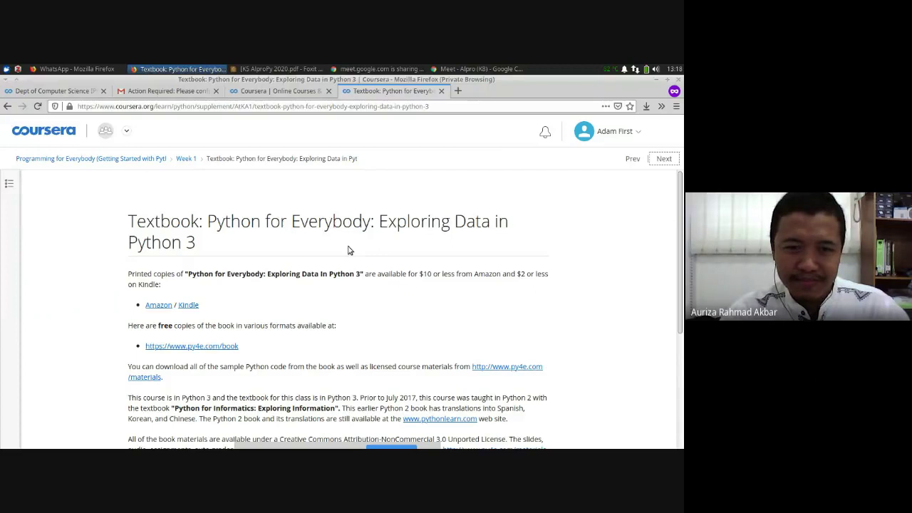
scroll(223, 326, down, 1)
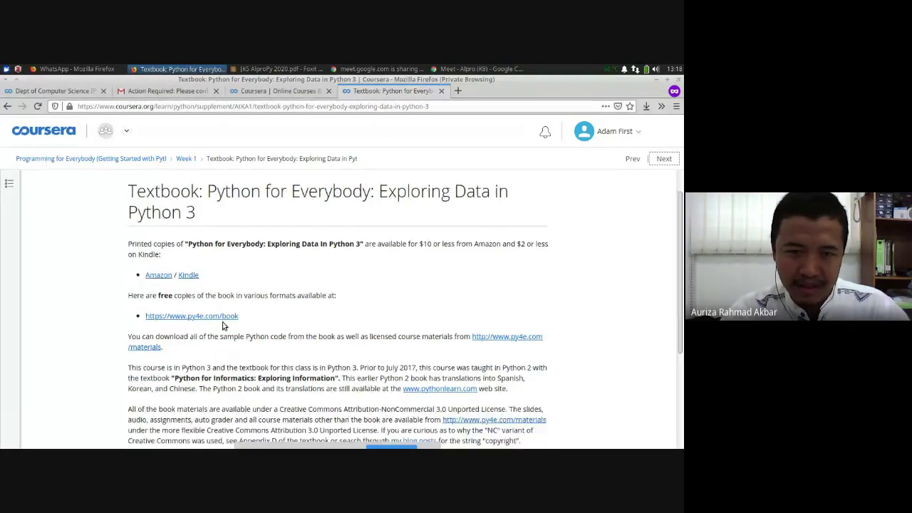
right_click(212, 317)
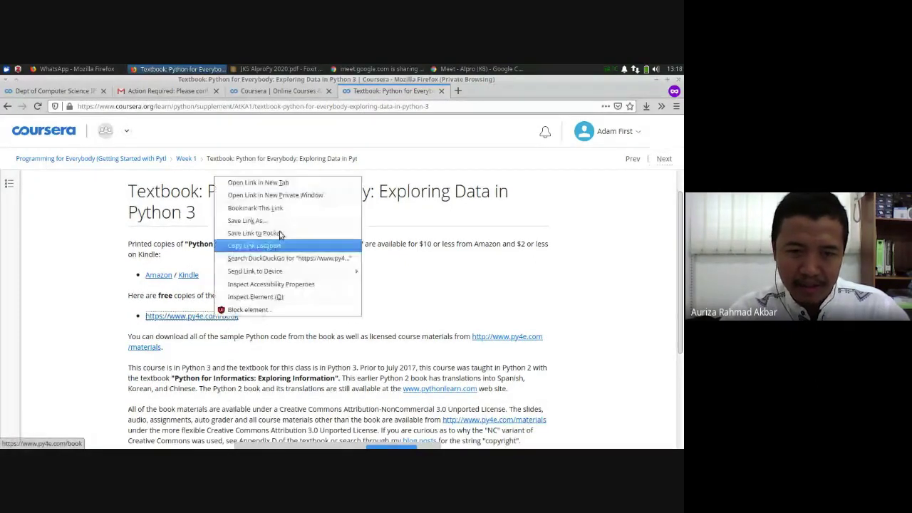
click(282, 183)
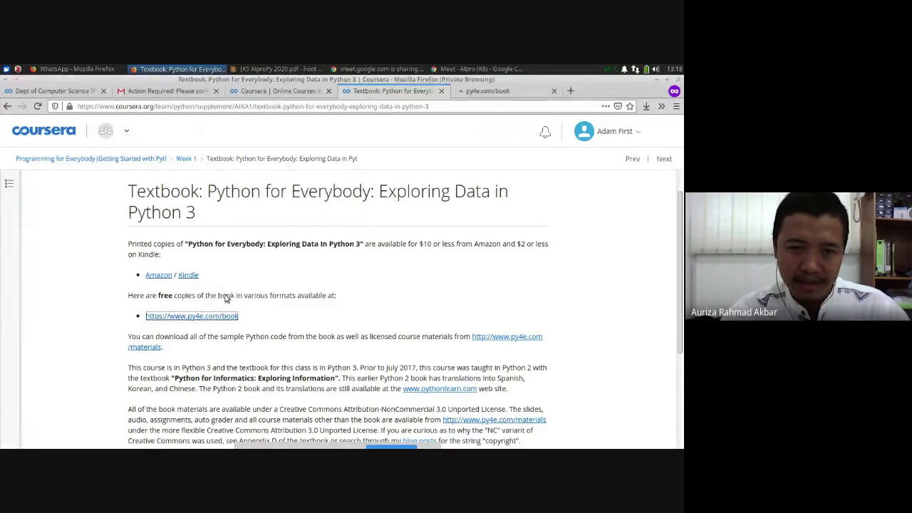
scroll(275, 319, down, 2)
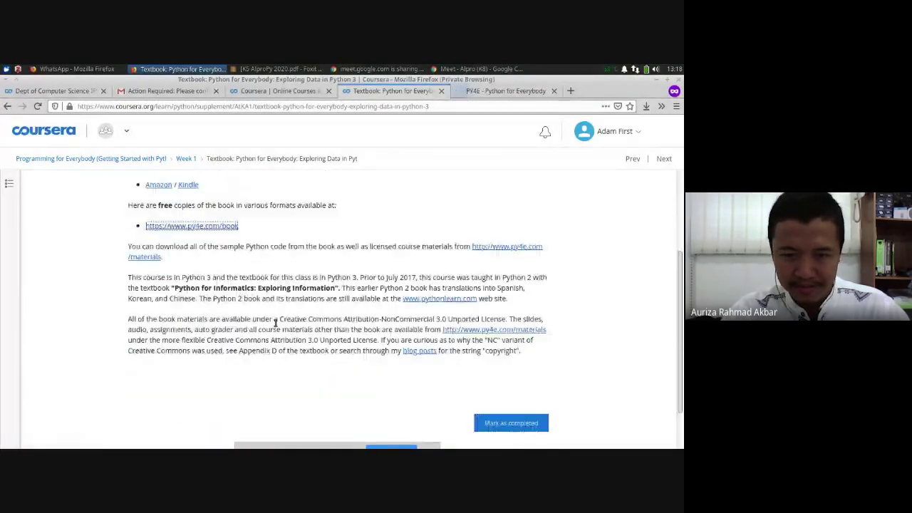
click(495, 94)
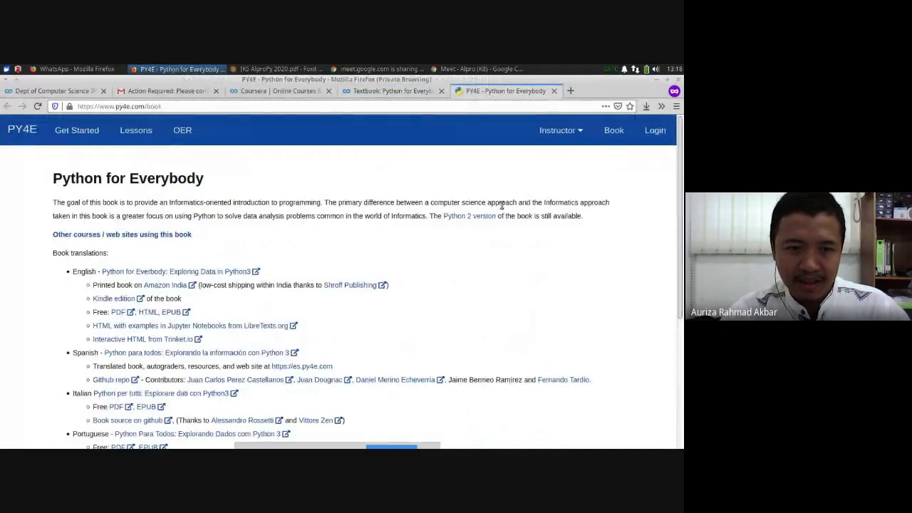
Step: Open the free HTML edition of the English Python for Everybody book in a new tab and switch to it
right_click(147, 314)
click(170, 179)
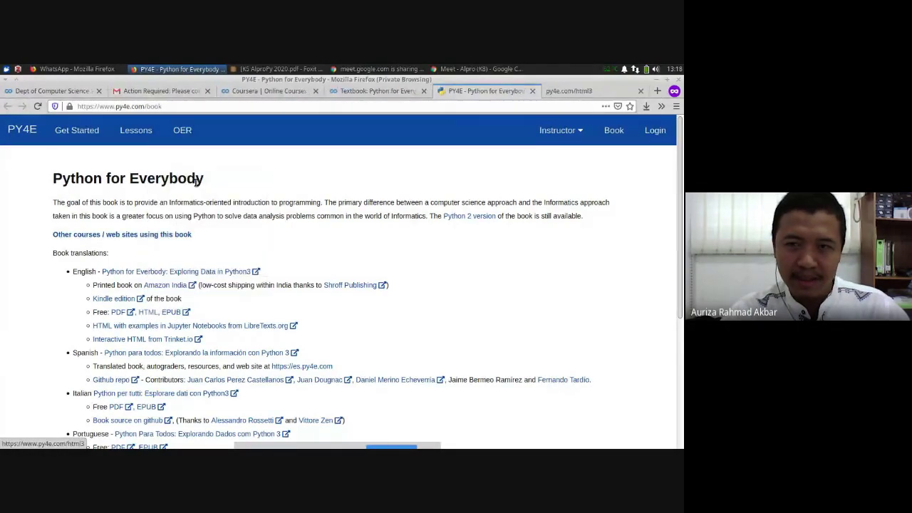
click(574, 91)
Step: Choose "Chapter 5: Iterations" in the online book and skim the chapter's content
click(537, 164)
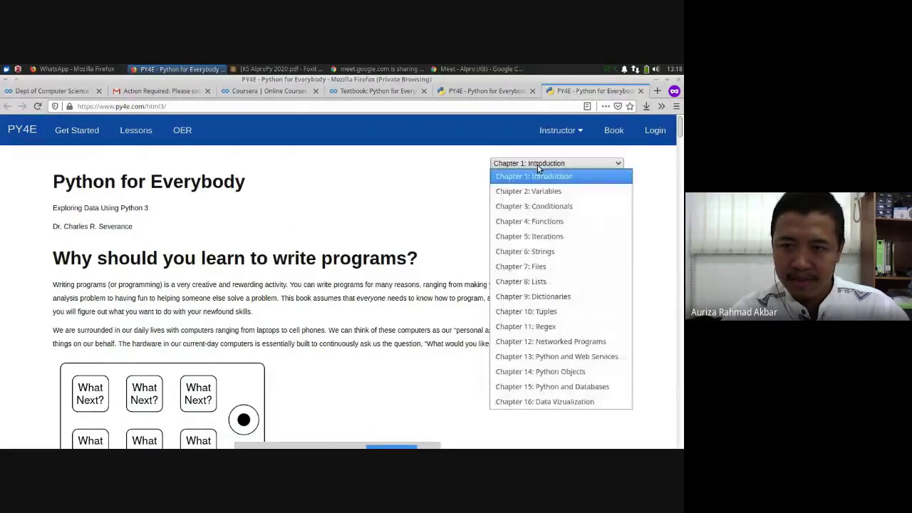
click(558, 236)
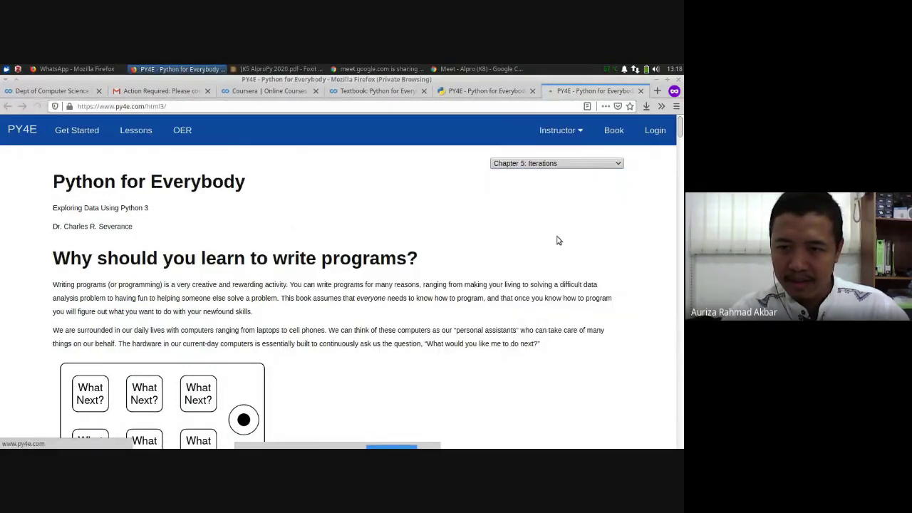
scroll(476, 360, down, 1)
scroll(476, 360, down, 3)
scroll(474, 358, up, 4)
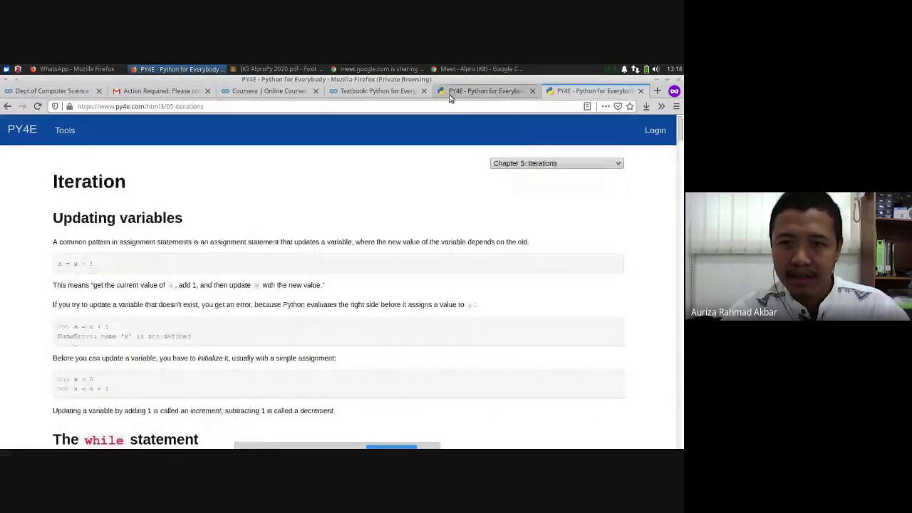
Step: Return to the Coursera textbook reading, mark it as completed and go on to the "Submitting Assignments" reading
click(379, 90)
scroll(434, 312, down, 2)
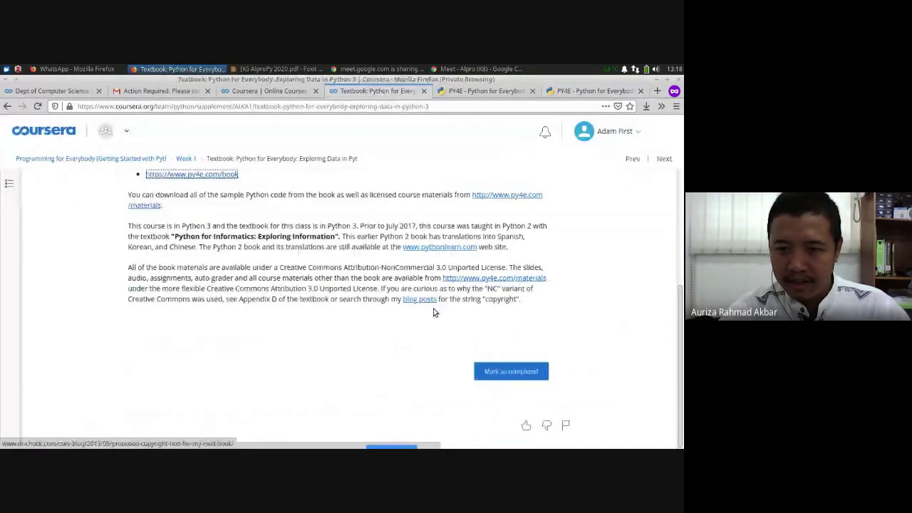
click(492, 372)
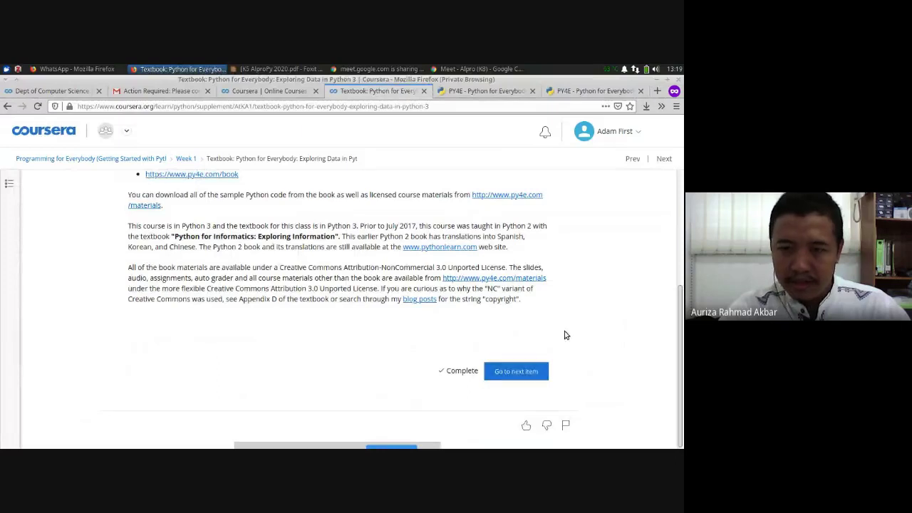
scroll(602, 288, up, 3)
click(666, 160)
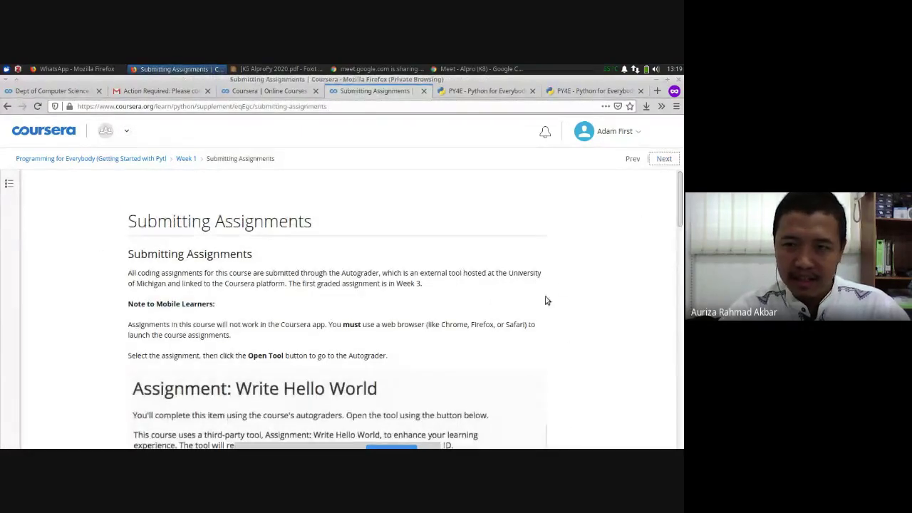
scroll(549, 300, down, 3)
scroll(560, 289, up, 3)
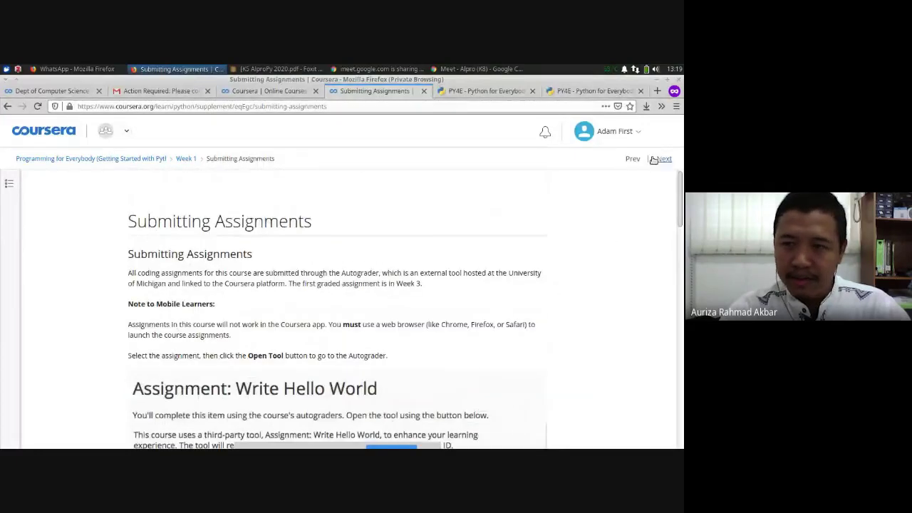
Step: Go back to the course's home page and look through the week-by-week overview of estimated times and due items
click(143, 159)
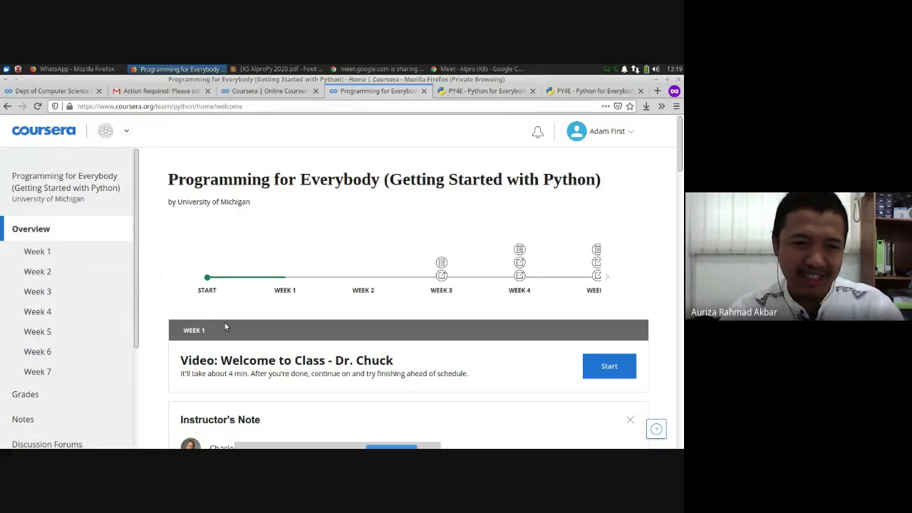
scroll(308, 334, down, 3)
scroll(309, 334, down, 10)
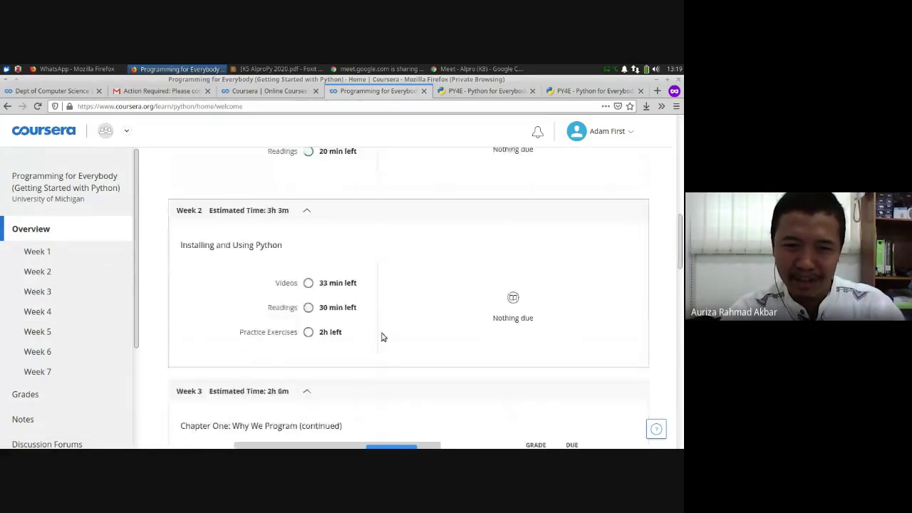
scroll(387, 332, up, 3)
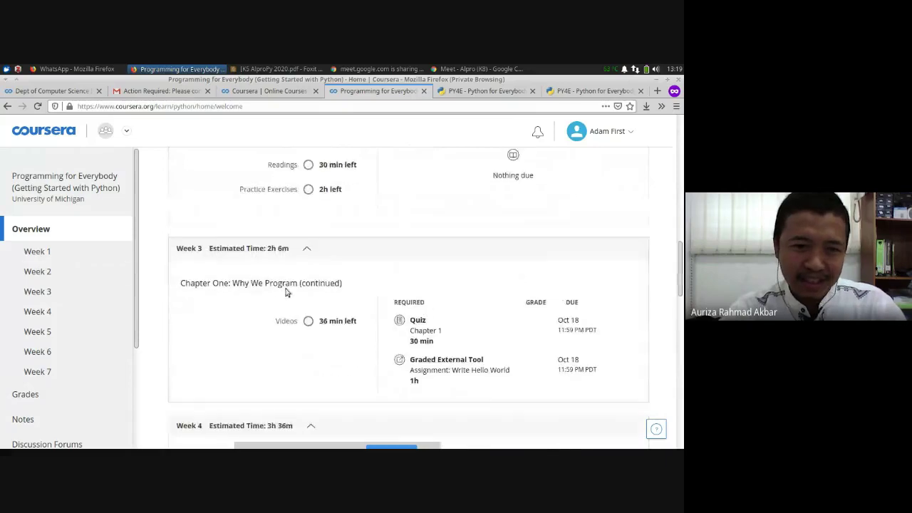
Step: Look through the Week 1 item list and the Week 2 "Installing and Using Python" items, including the optional assignment
click(57, 258)
scroll(420, 295, down, 5)
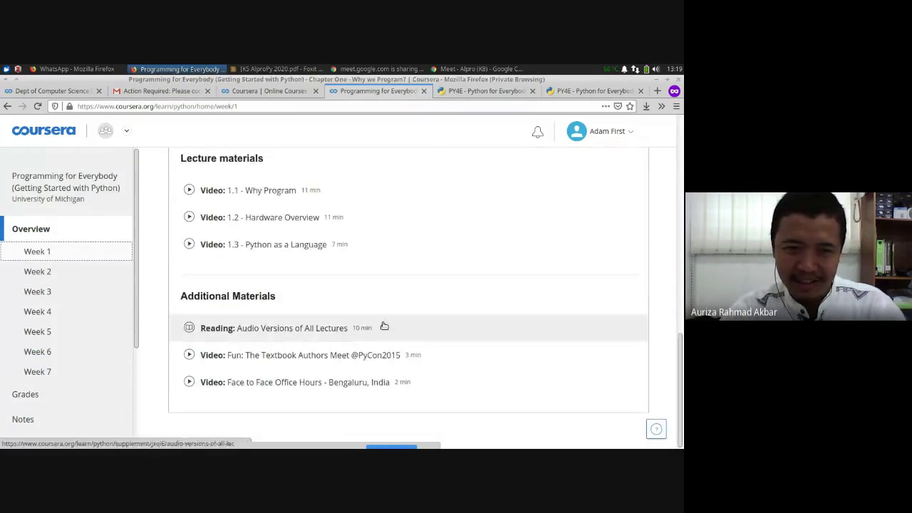
click(55, 272)
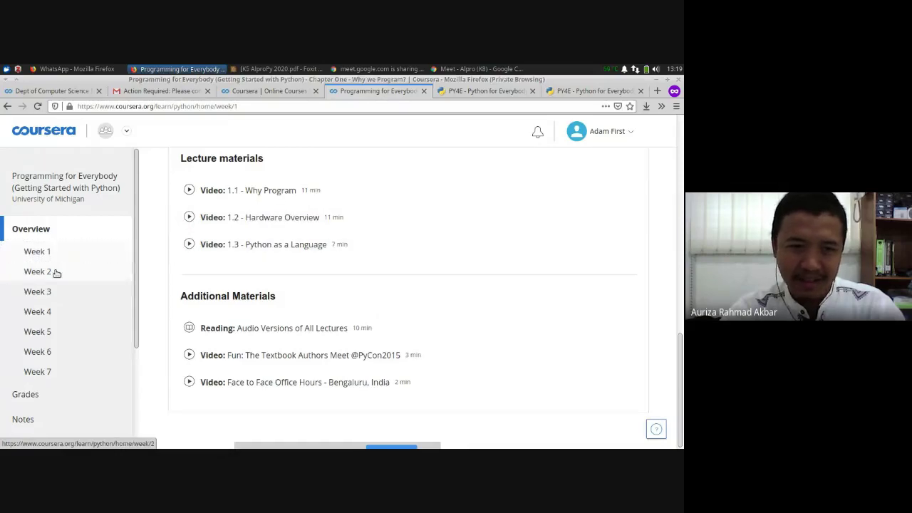
scroll(470, 278, down, 9)
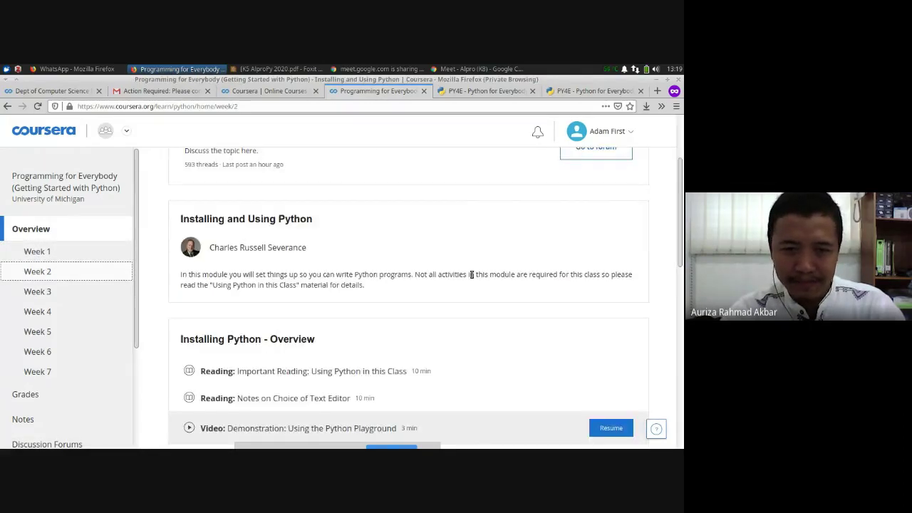
scroll(470, 277, down, 2)
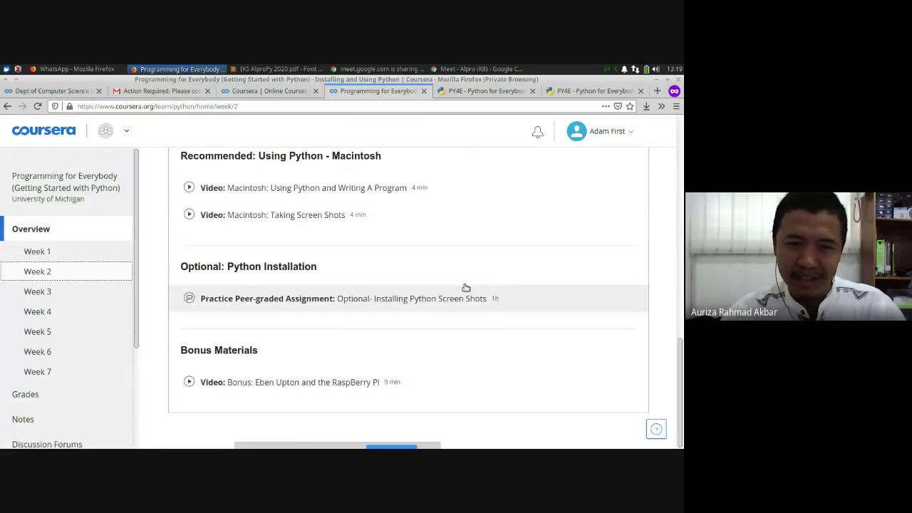
scroll(464, 288, up, 5)
scroll(370, 336, down, 2)
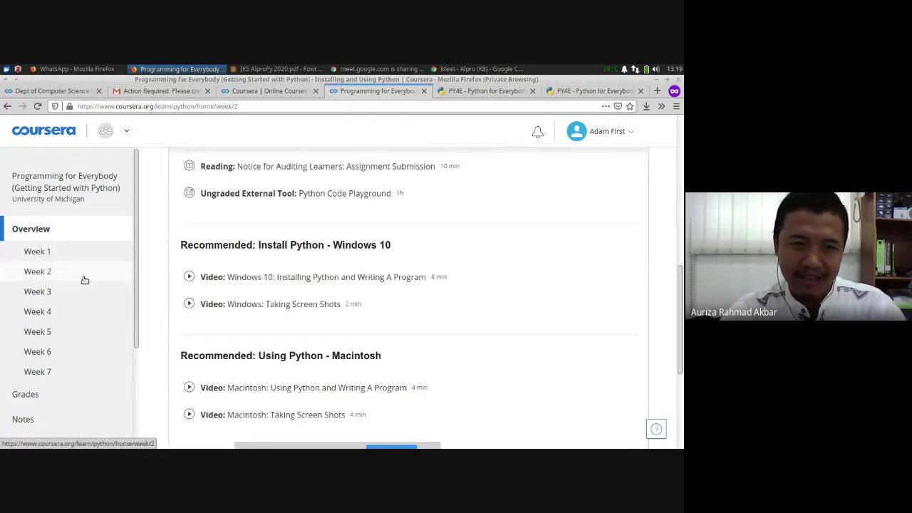
scroll(364, 301, down, 2)
scroll(365, 302, down, 1)
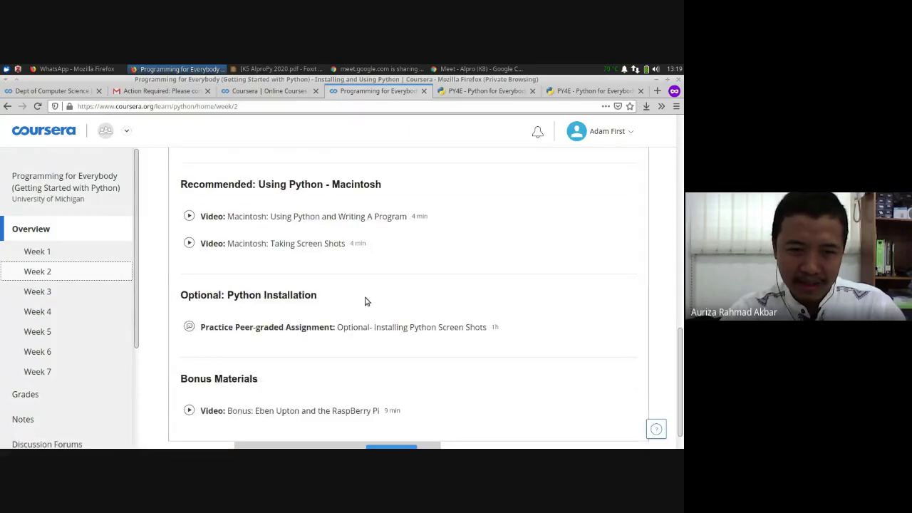
right_click(311, 332)
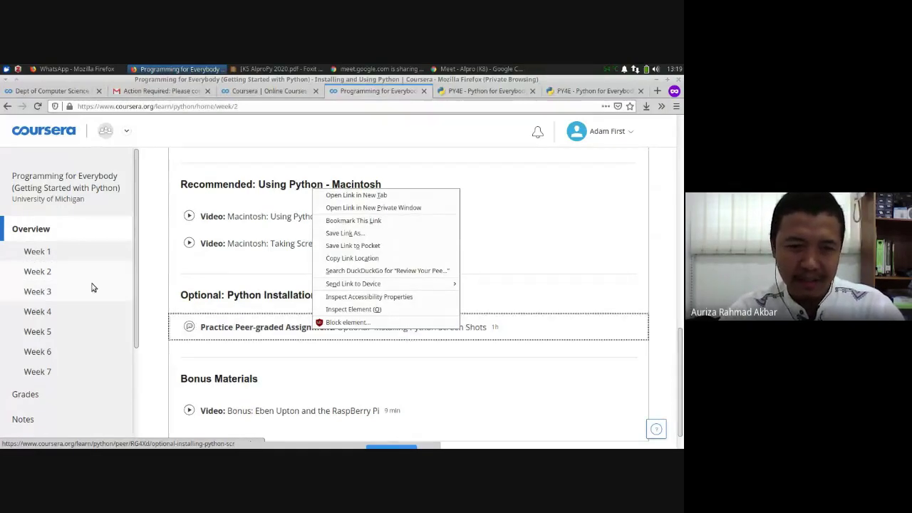
Step: Bring up Week 3 and look through its lecture materials, Chapter 1 quiz, assignment and bonus items
click(42, 295)
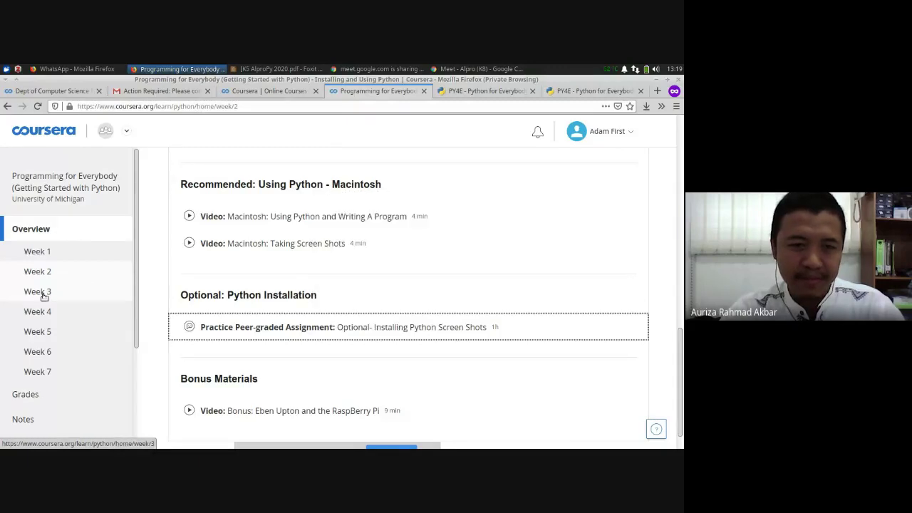
click(42, 295)
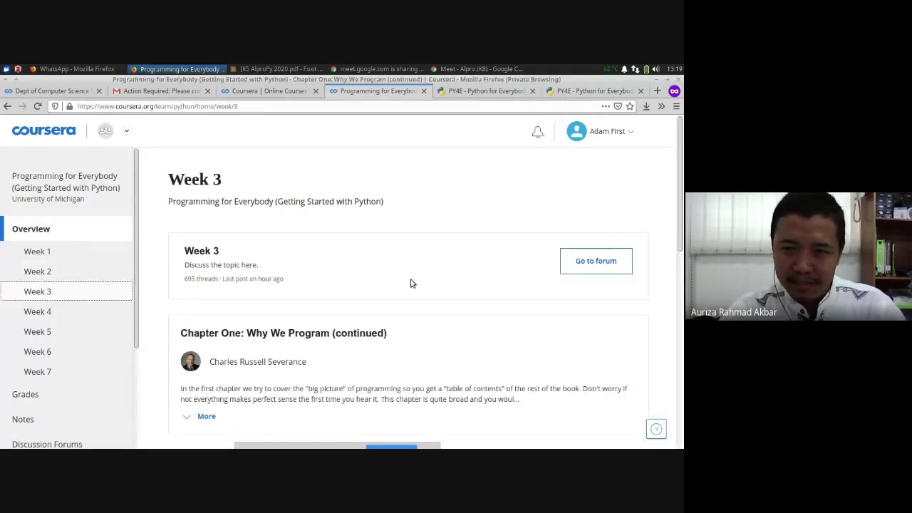
scroll(378, 335, down, 5)
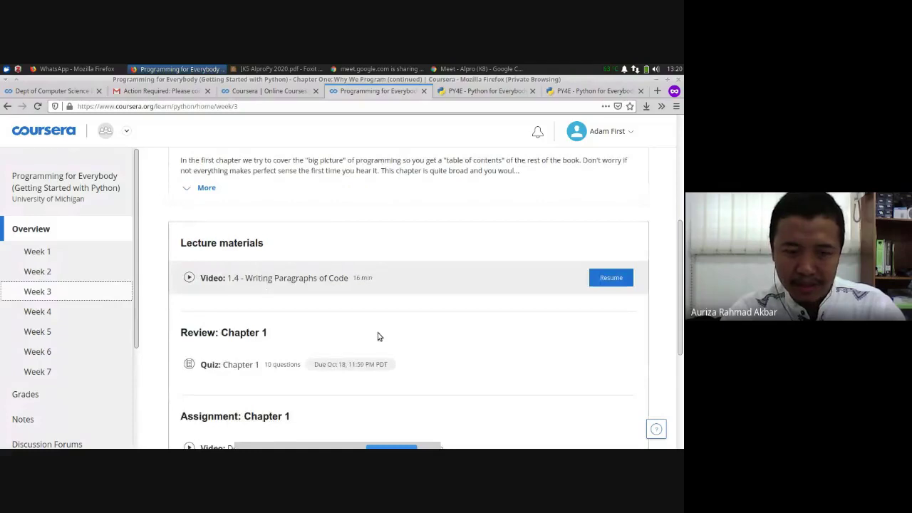
scroll(378, 335, down, 2)
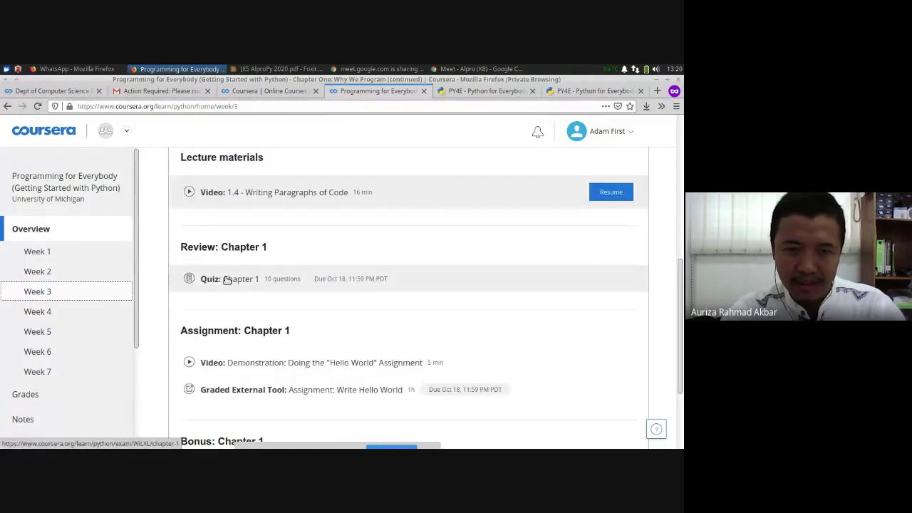
scroll(242, 288, down, 2)
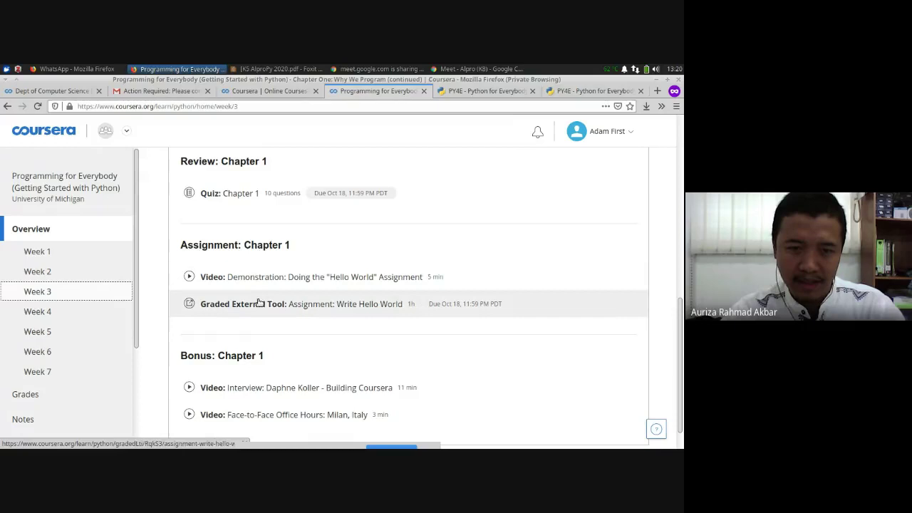
scroll(262, 317, down, 1)
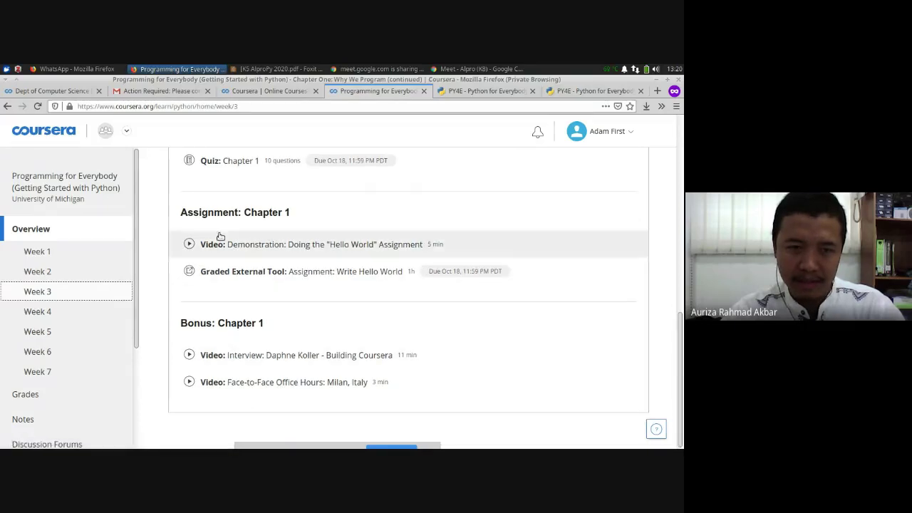
scroll(250, 211, up, 1)
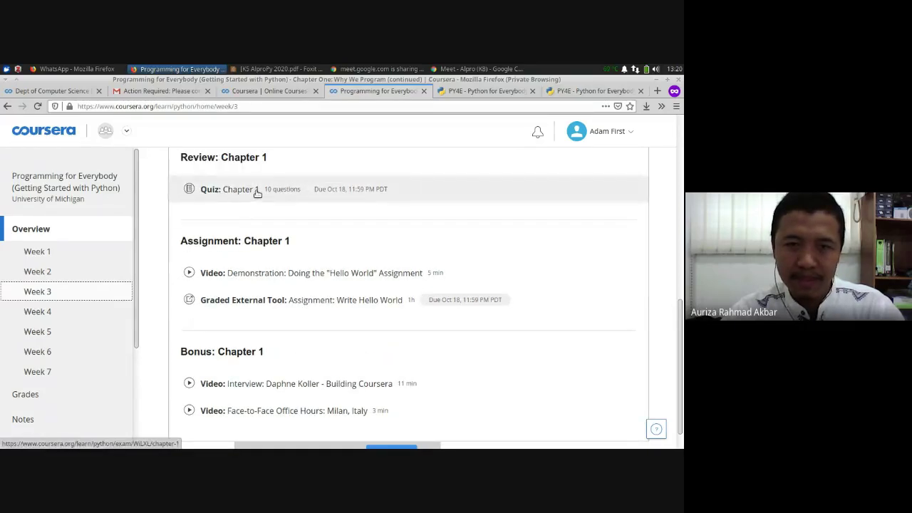
Step: Open the Week 3 "Chapter 1" quiz, continue past the Coursera Honor Code and start an attempt
click(258, 193)
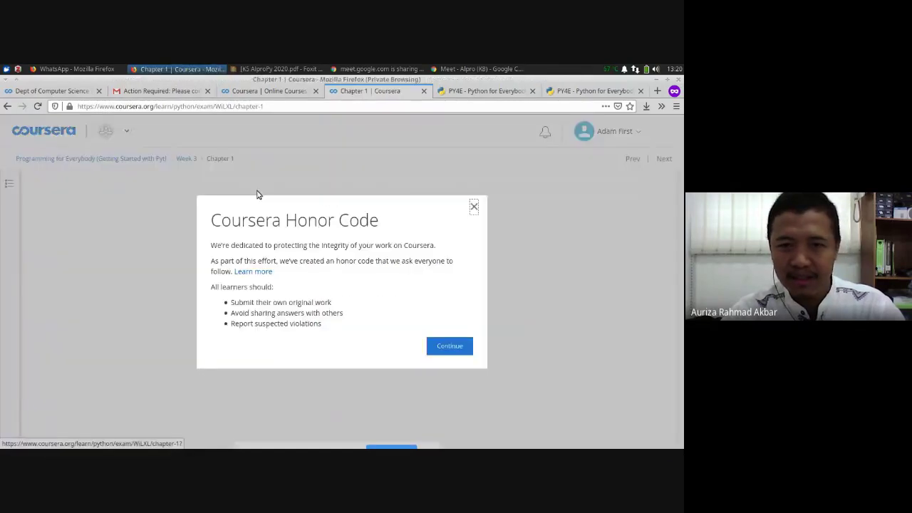
click(450, 346)
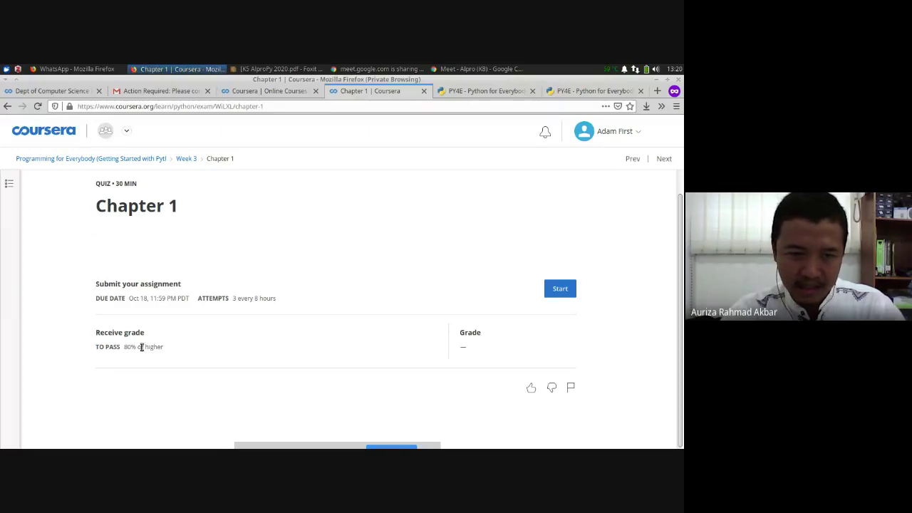
scroll(146, 344, up, 1)
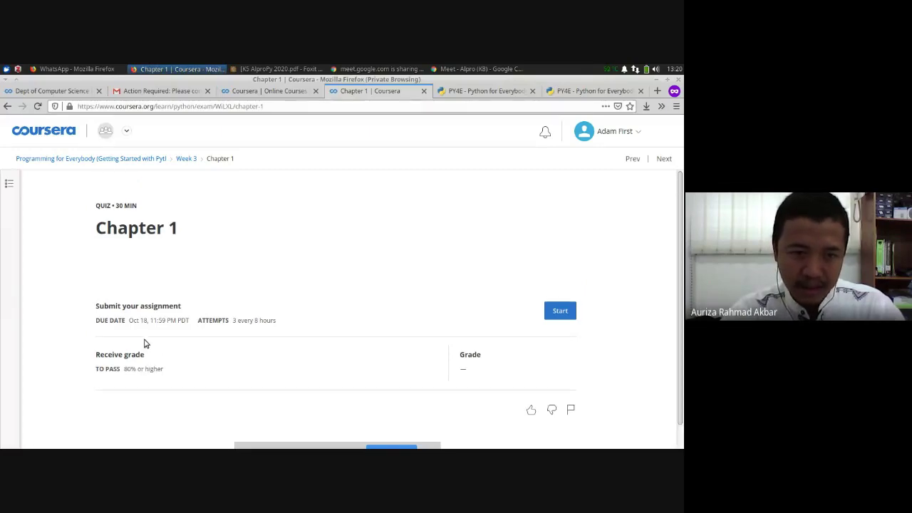
scroll(145, 343, down, 1)
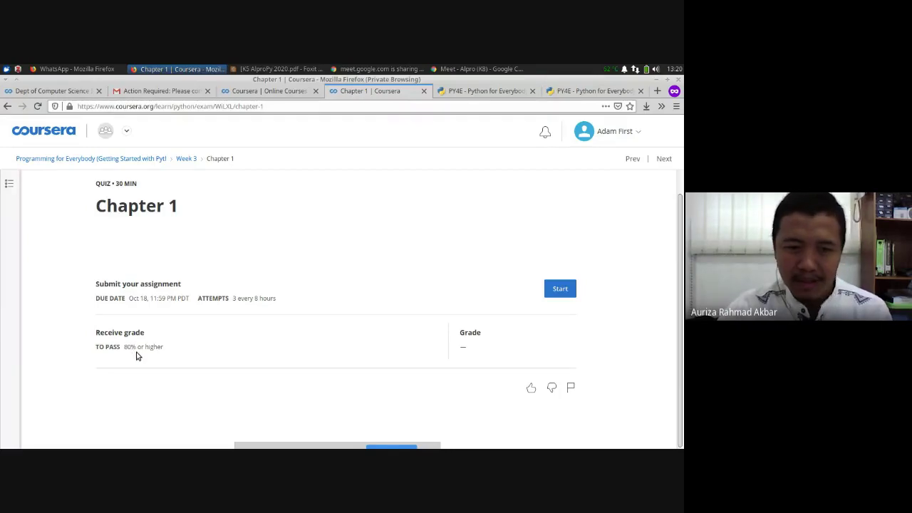
click(560, 288)
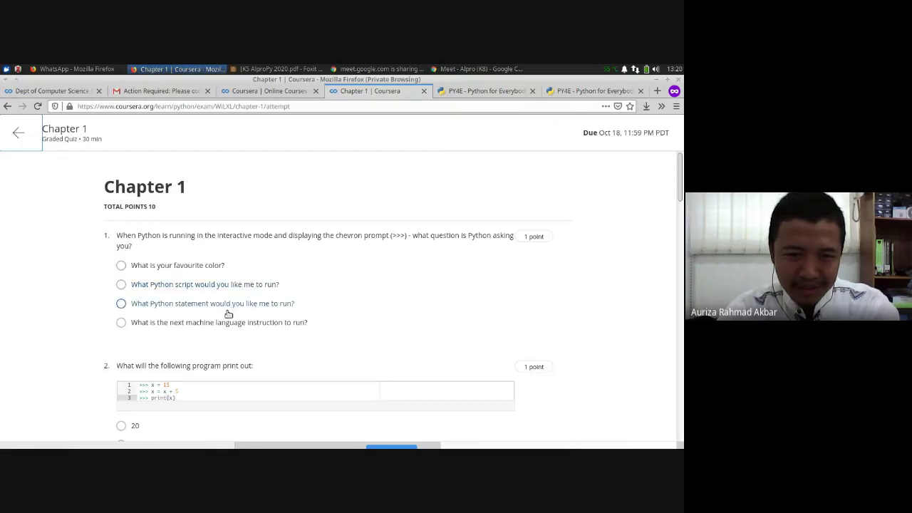
Step: Answer quiz question 1 with "What Python statement would you like me to run?", question 2 with "20" and question 3 with ".py"
click(121, 304)
scroll(229, 267, down, 3)
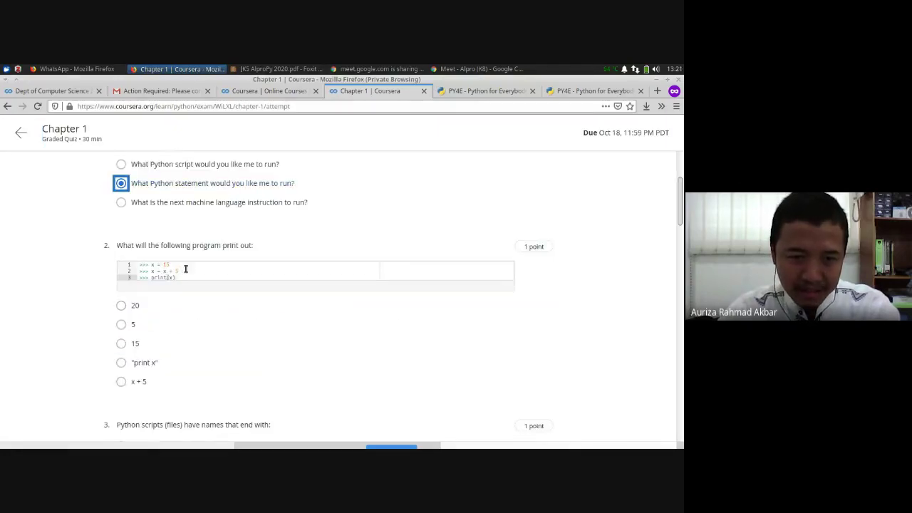
click(121, 305)
scroll(322, 326, down, 3)
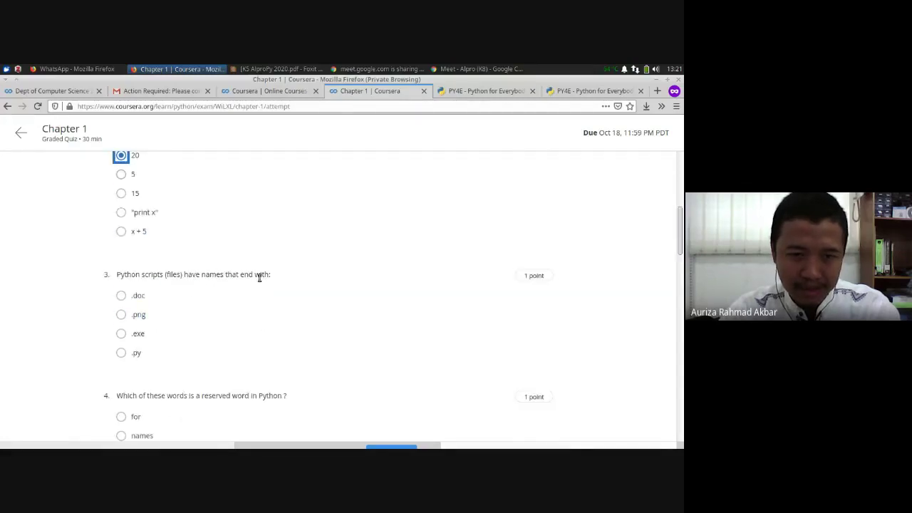
click(121, 352)
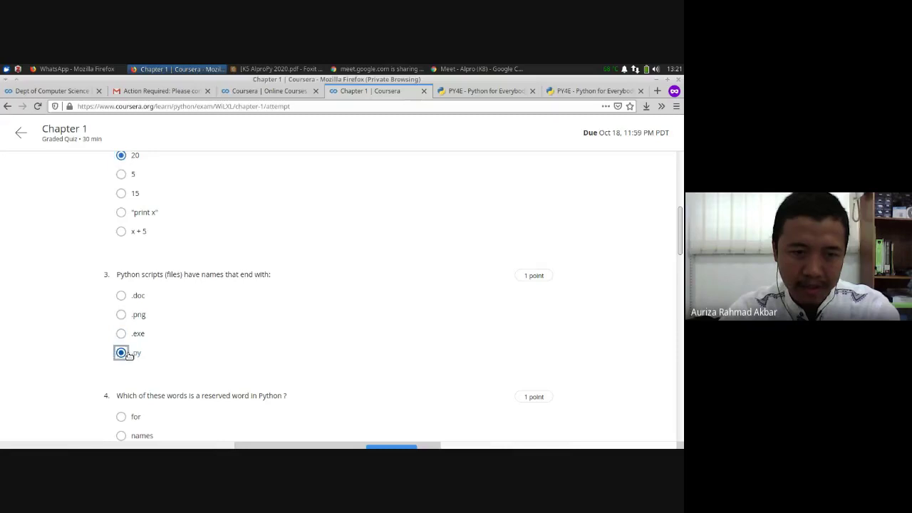
Step: Answer question 4 on reserved words with "for" and question 5 on saying good-bye to Python with "quit()"
scroll(366, 321, down, 1)
scroll(367, 321, down, 3)
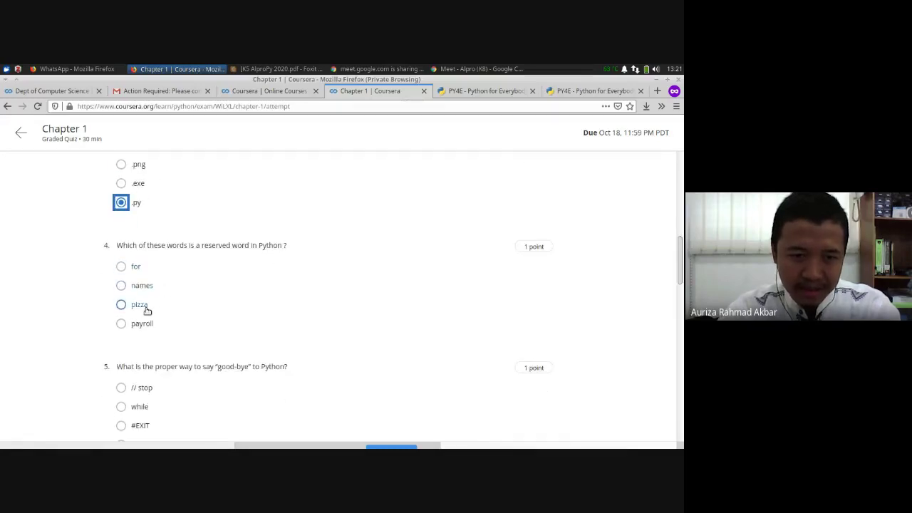
click(123, 267)
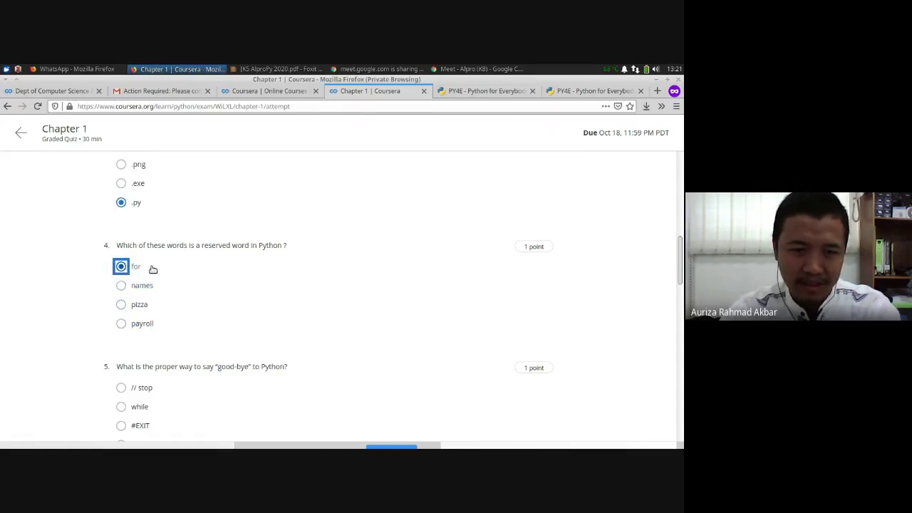
scroll(180, 271, down, 3)
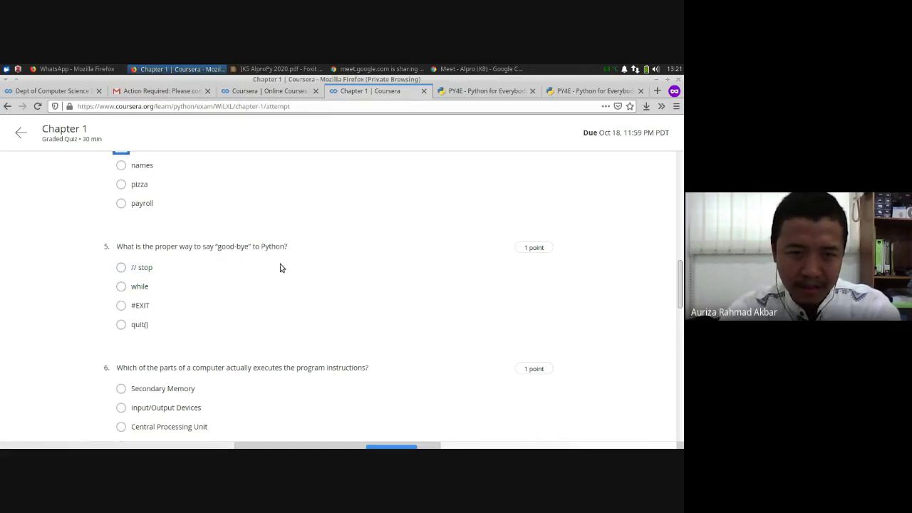
click(139, 325)
Step: Answer question 6 with "Central Processing Unit" and question 7 with "A sequence of instructions in a programming language"
scroll(278, 310, down, 4)
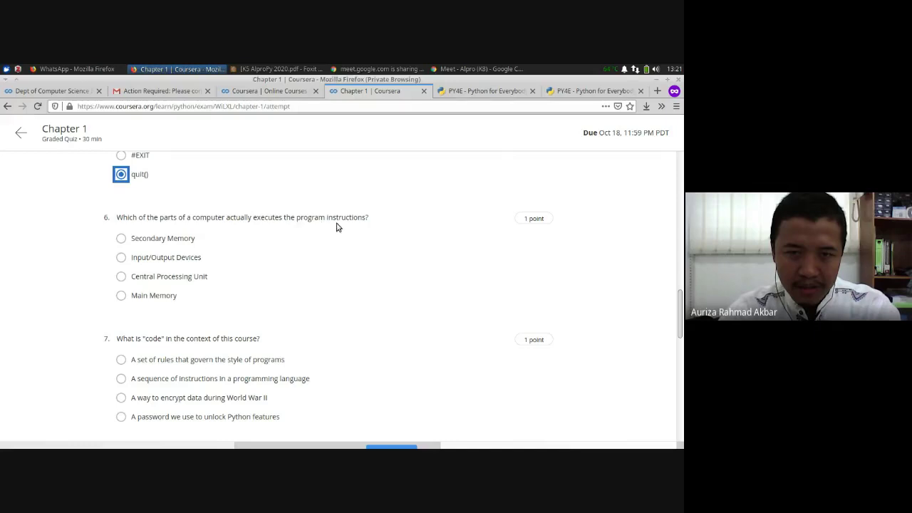
click(165, 276)
scroll(335, 279, down, 1)
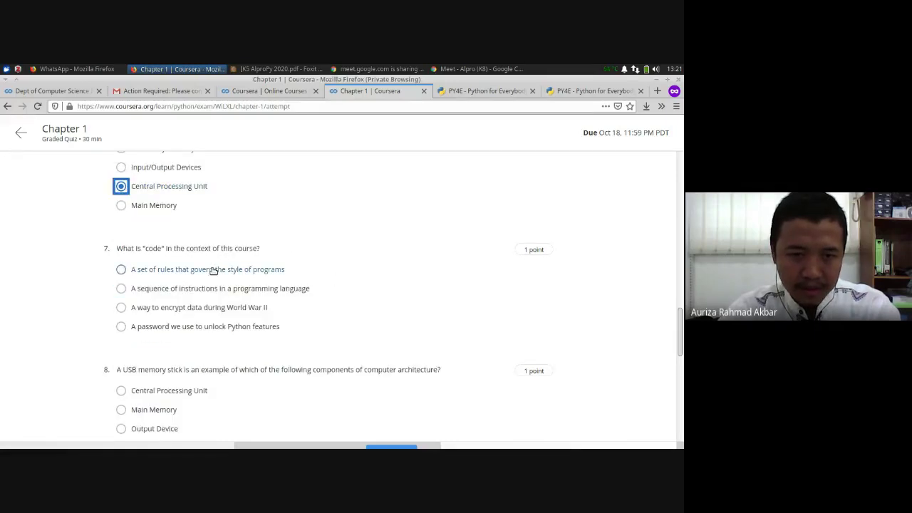
click(202, 295)
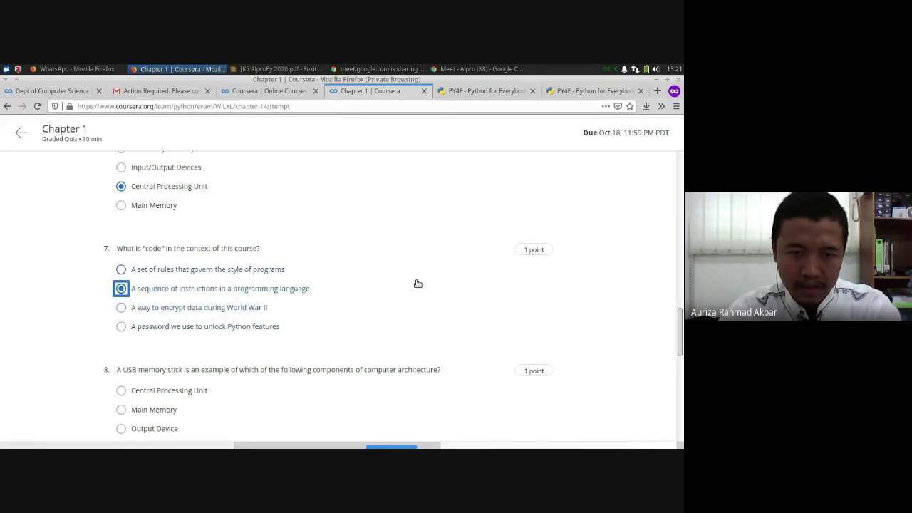
Step: Answer question 8 on the USB memory stick with "Secondary Memory"
scroll(415, 283, down, 1)
scroll(386, 272, down, 3)
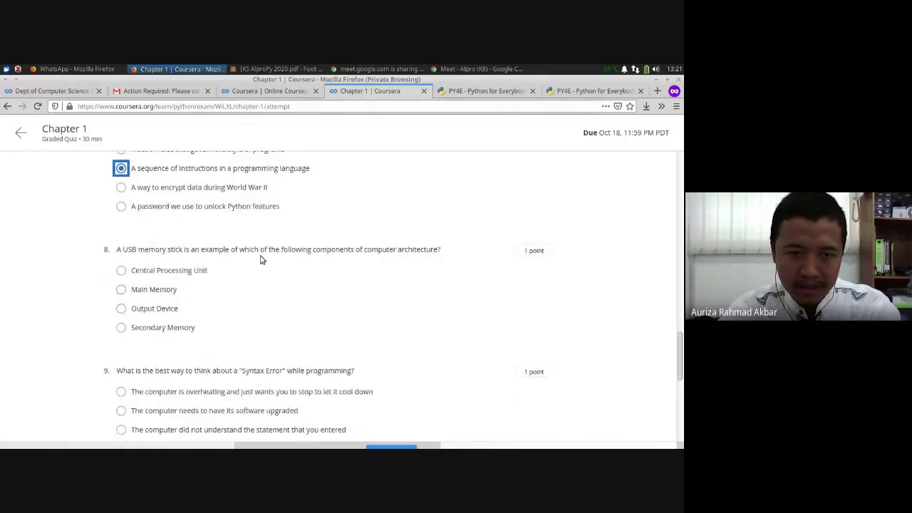
click(172, 329)
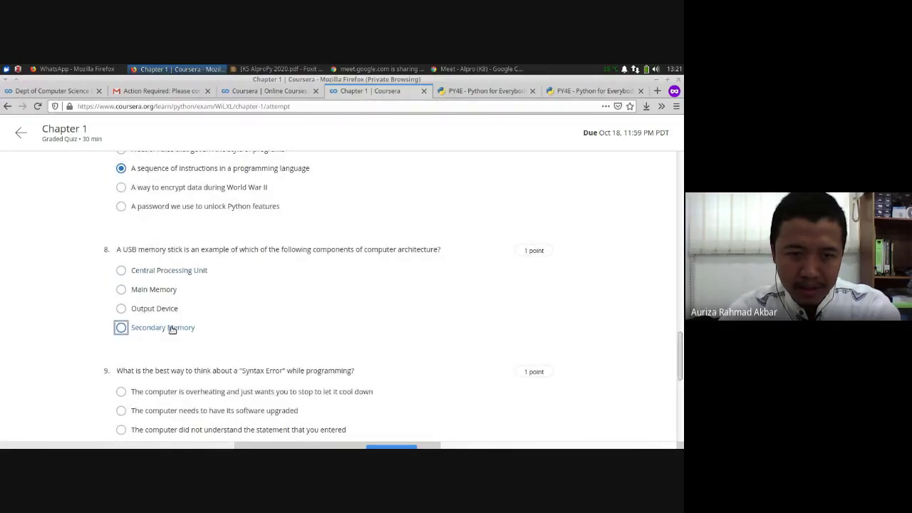
Step: Answer question 9 with "The computer did not understand the statement that you entered" and question 10 with "Random steps"
scroll(446, 321, down, 1)
scroll(446, 321, down, 2)
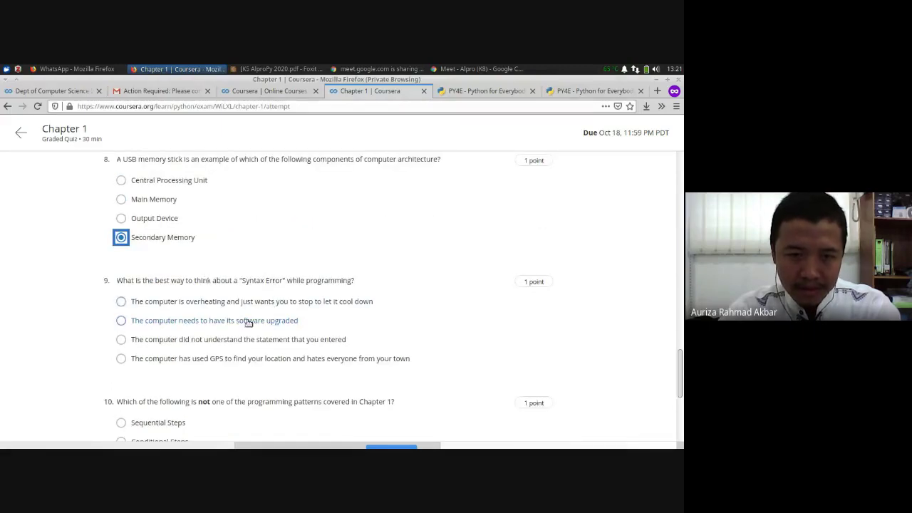
click(152, 342)
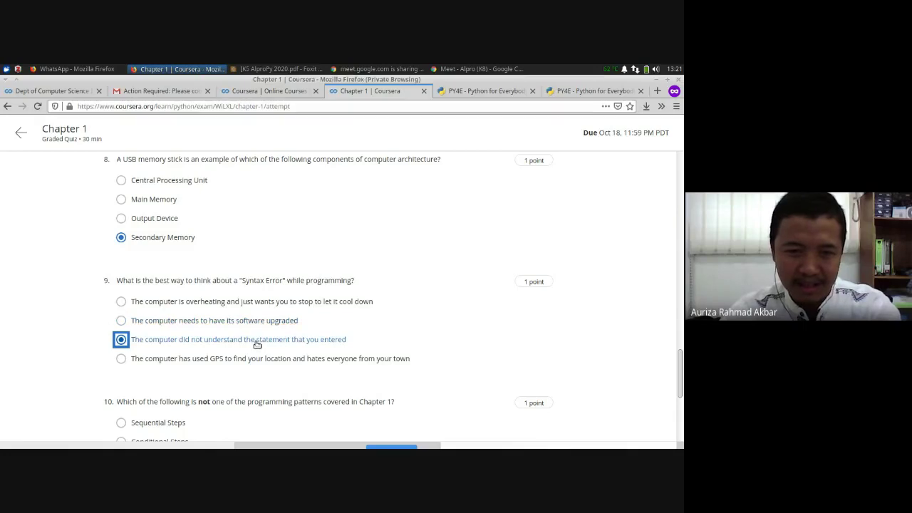
scroll(403, 342, down, 3)
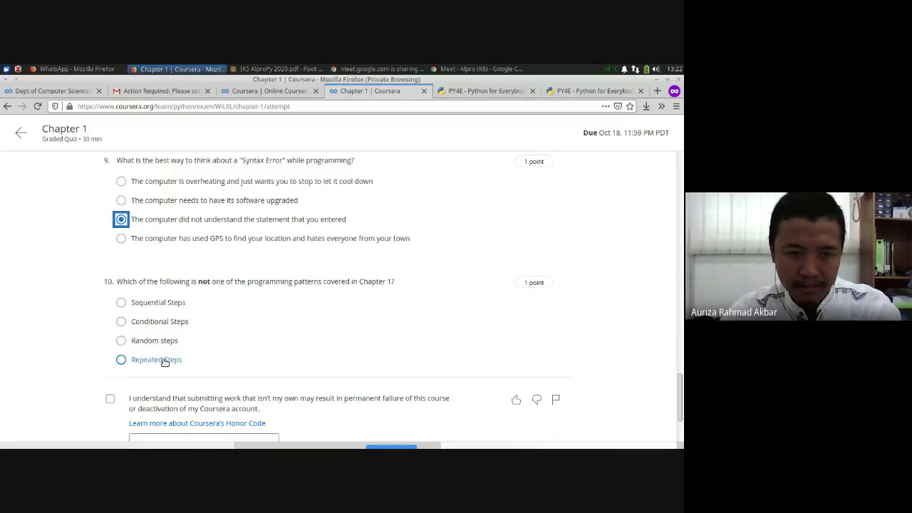
click(146, 342)
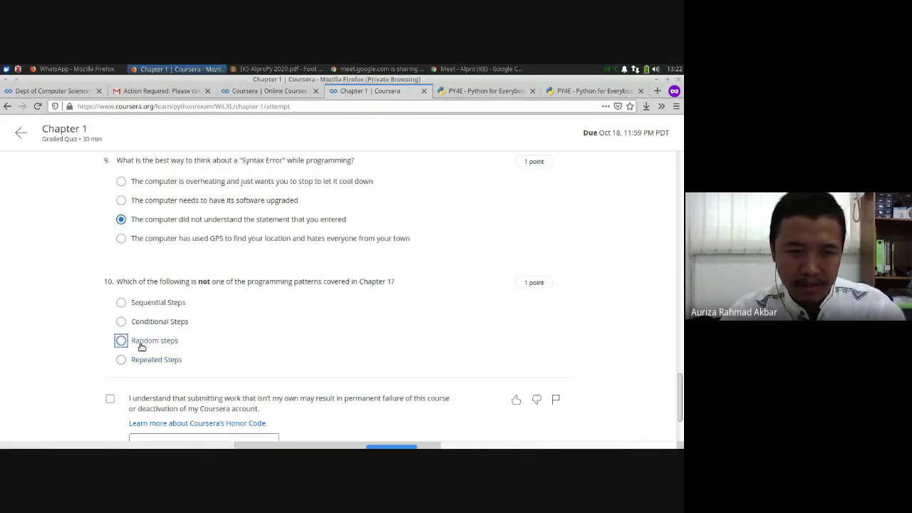
Step: Accept the quiz's honor code statement, enter the learner's full name and submit the attempt
scroll(403, 272, down, 2)
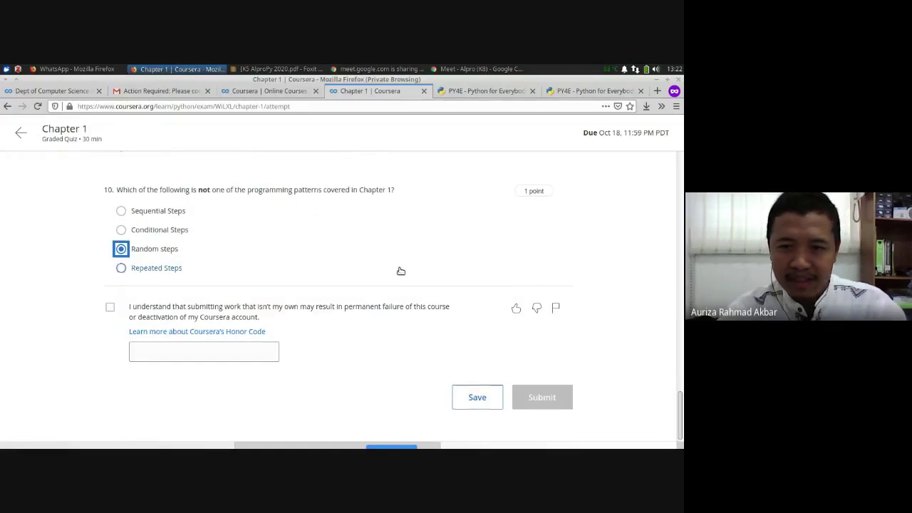
click(110, 309)
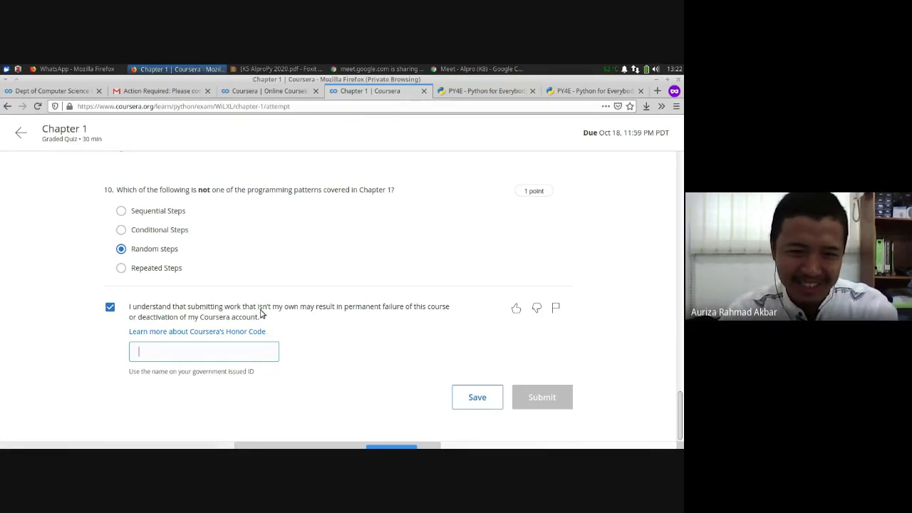
text(A)
key(BackSpace)
text(A)
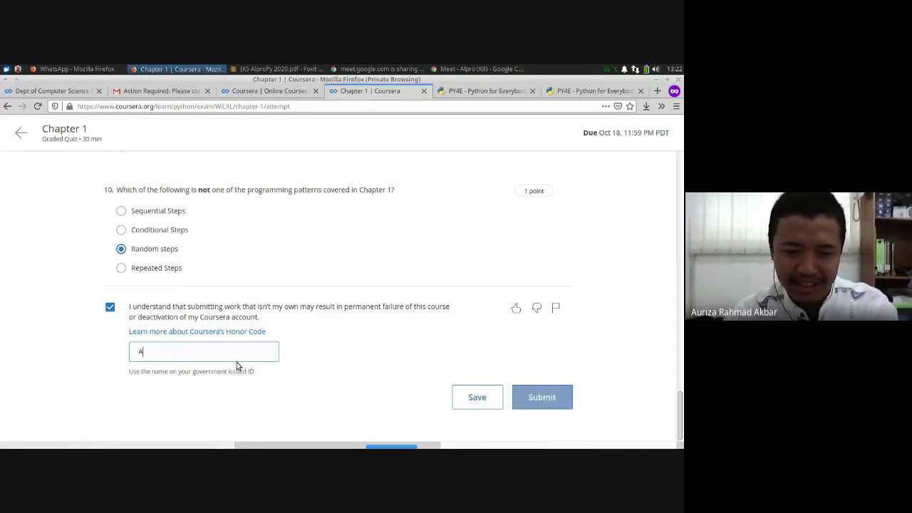
text(dama)
key(BackSpace)
text(First)
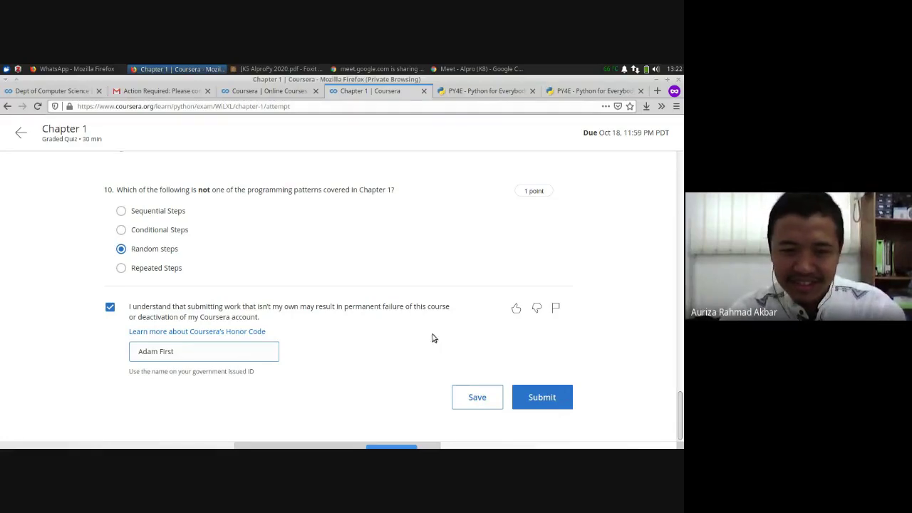
click(545, 397)
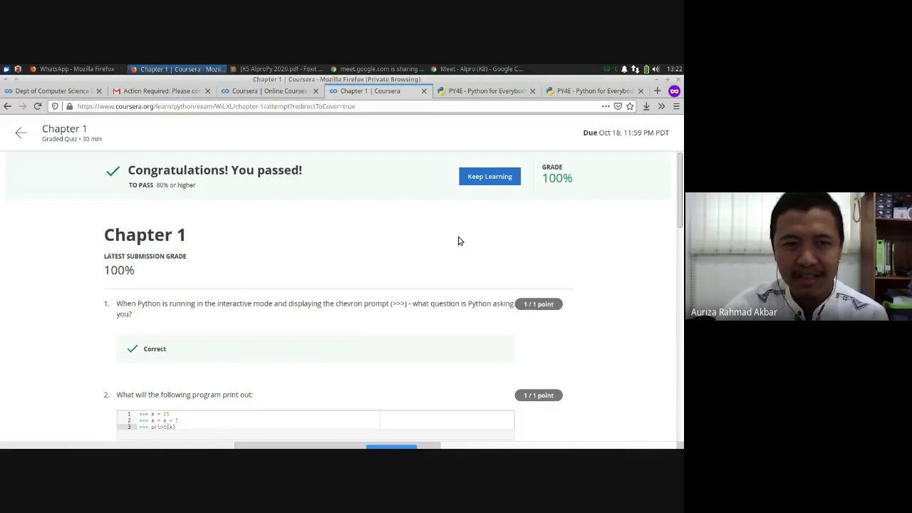
Step: Review the graded answers of the Chapter 1 quiz and return to the Week 3 overview
scroll(458, 241, down, 10)
scroll(456, 249, up, 4)
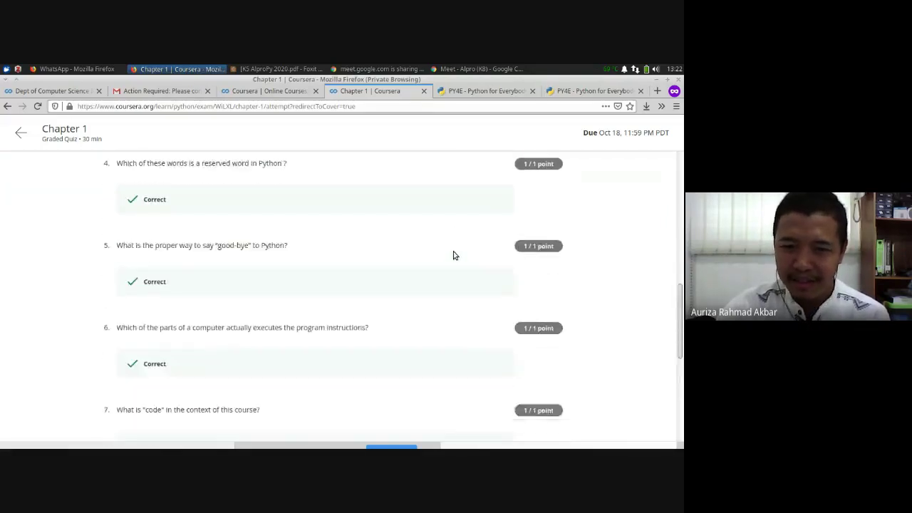
scroll(454, 255, up, 6)
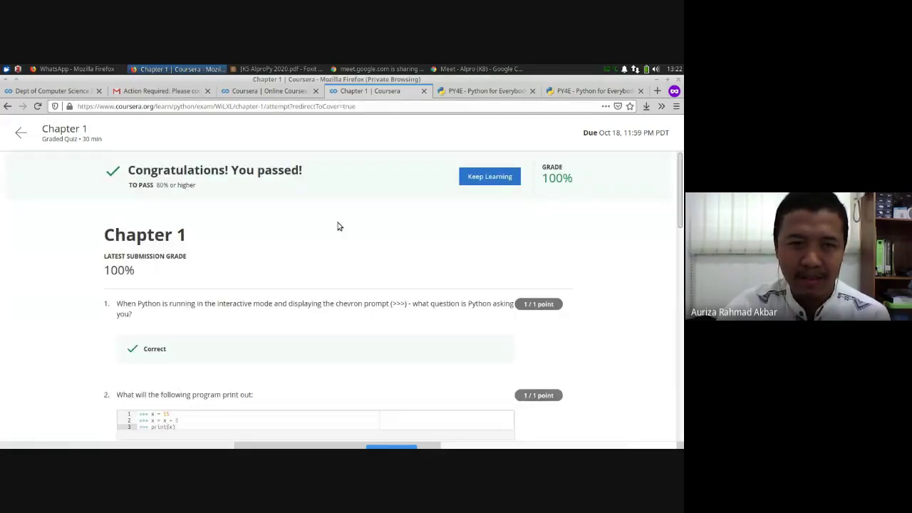
click(20, 133)
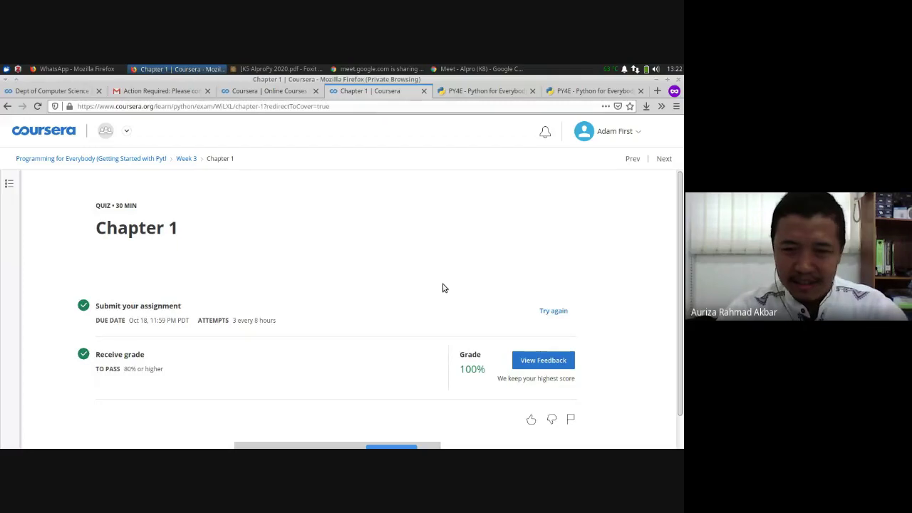
click(189, 159)
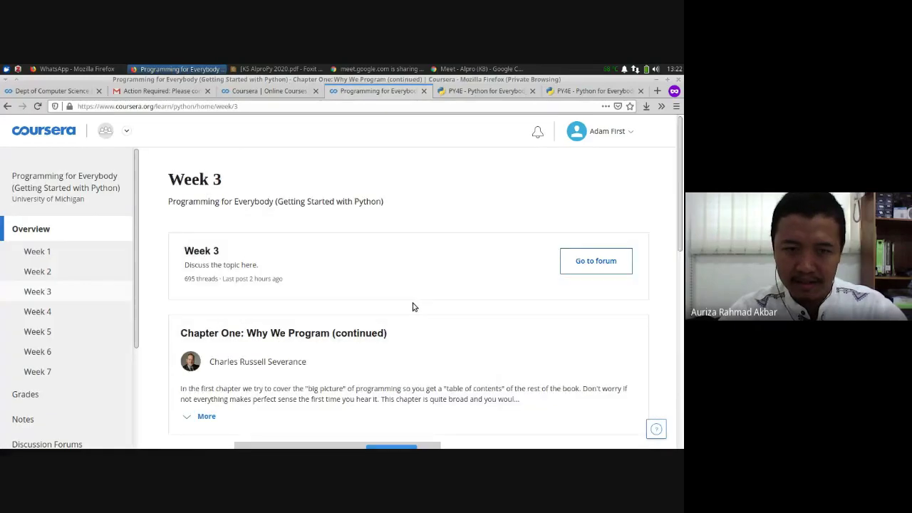
Step: Open Week 3's "Assignment: Write Hello World", accept its honor code statement and launch the external tool
scroll(413, 306, down, 5)
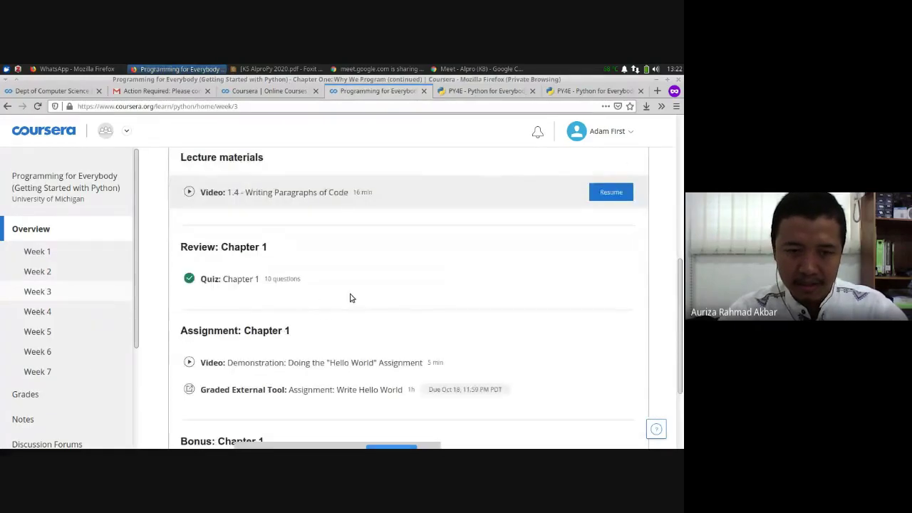
scroll(350, 297, down, 3)
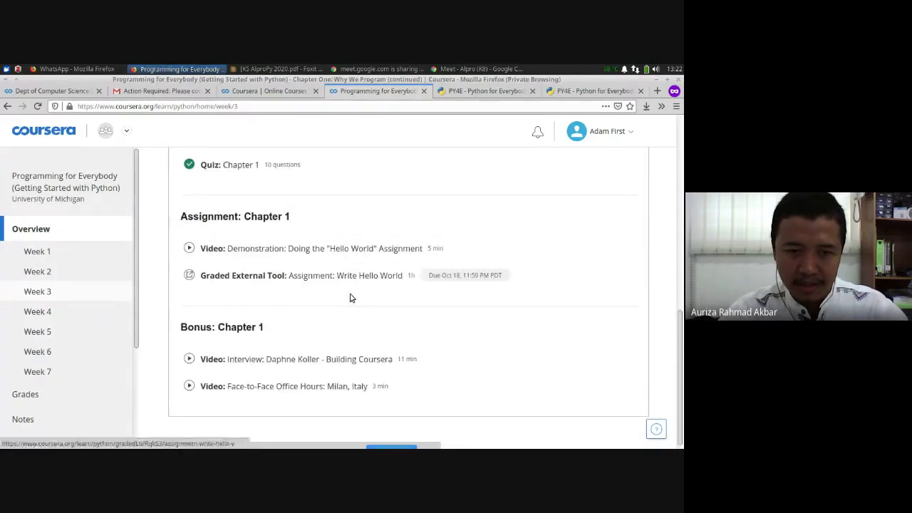
click(257, 272)
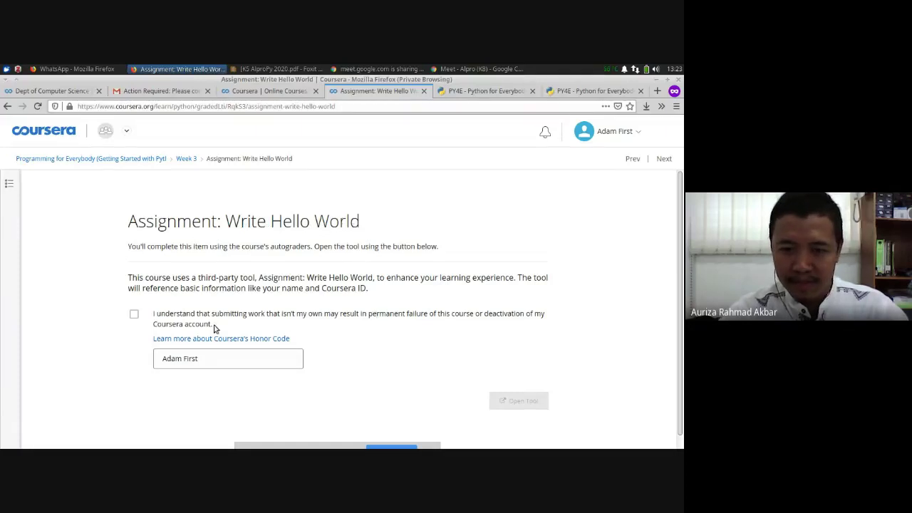
click(134, 314)
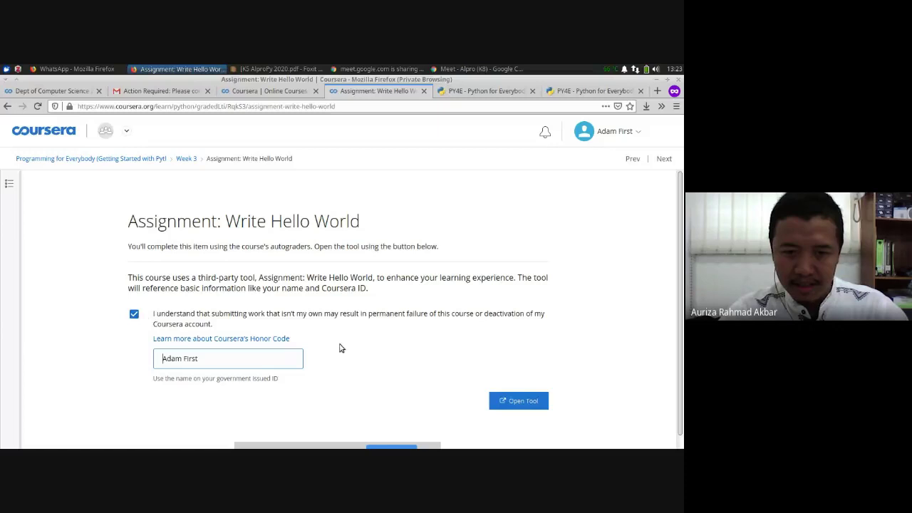
click(520, 401)
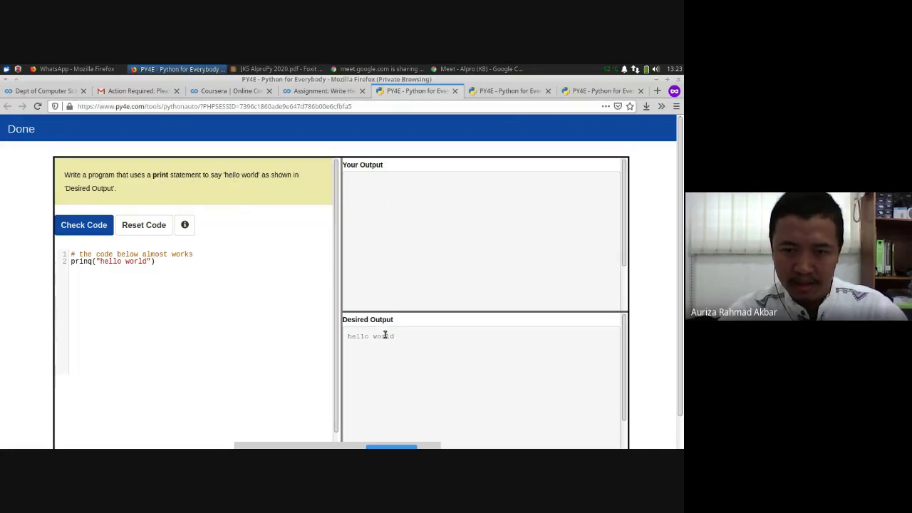
Step: Correct the misspelled function on line 2 so it reads print("hello world") and check the code
drag(397, 339, 346, 338)
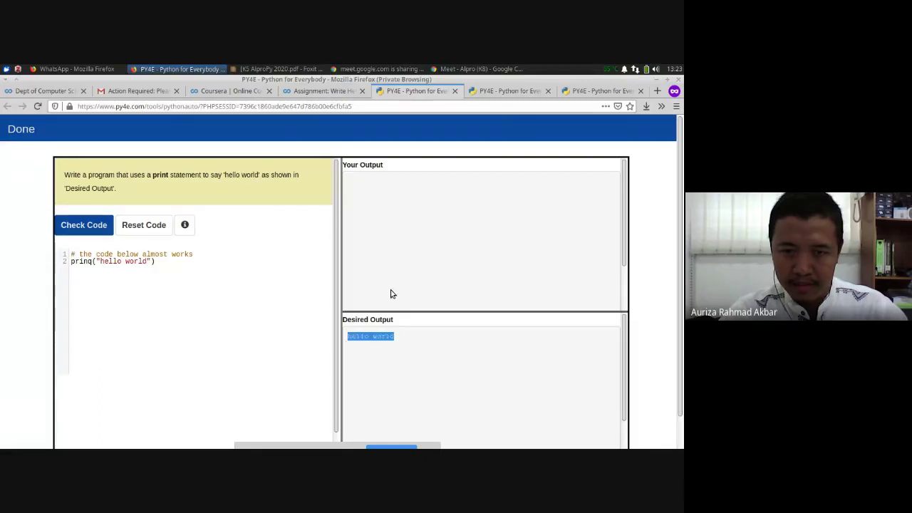
click(128, 265)
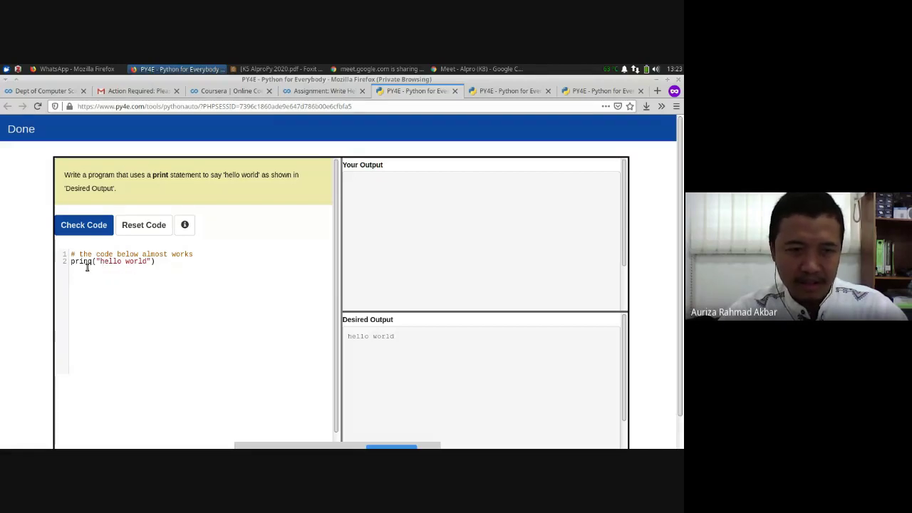
text(t)
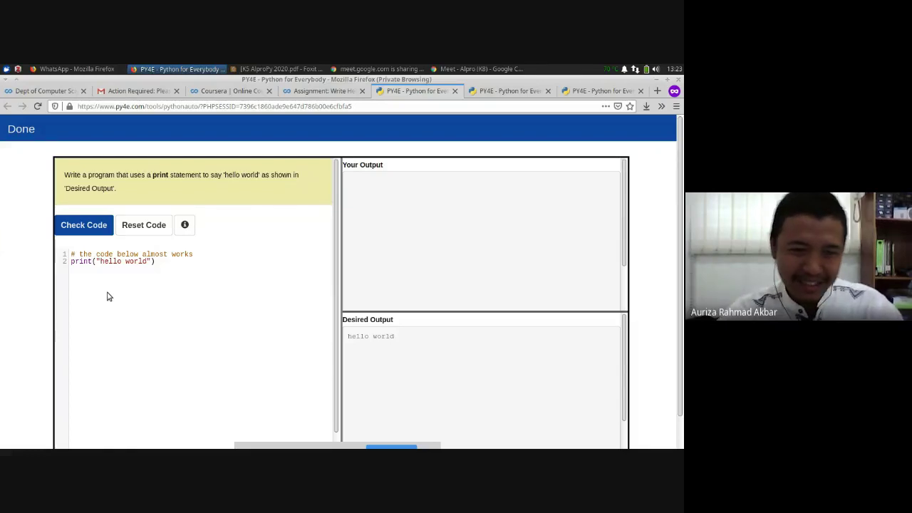
click(95, 227)
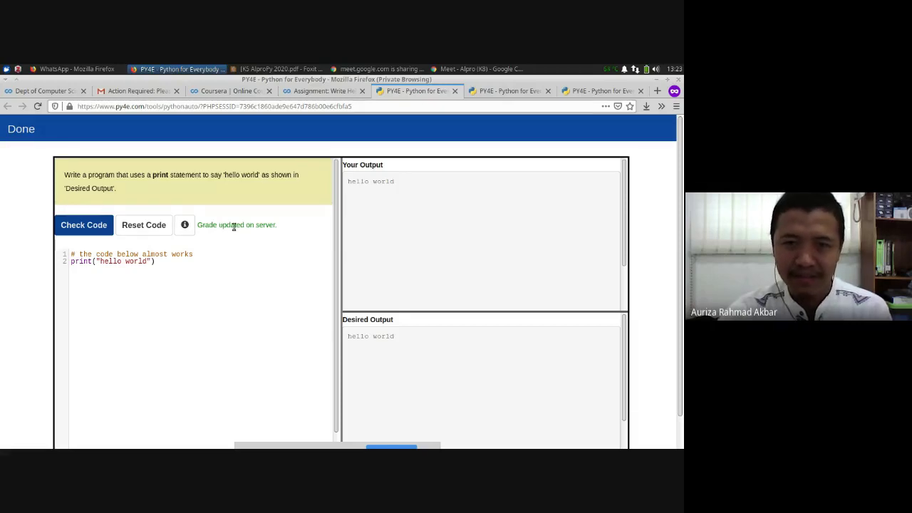
Step: Close the autograder and check the completion status of the Write Hello World assignment in the Week 3 overview
click(455, 91)
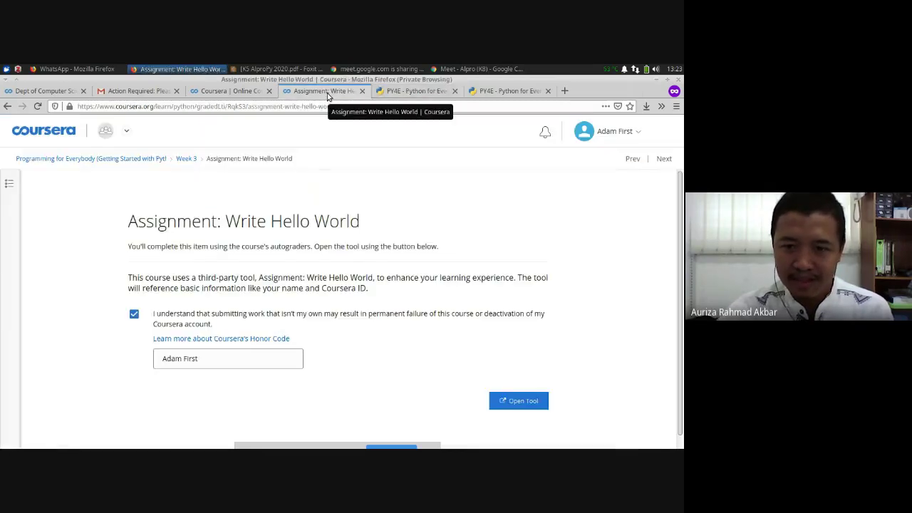
click(187, 159)
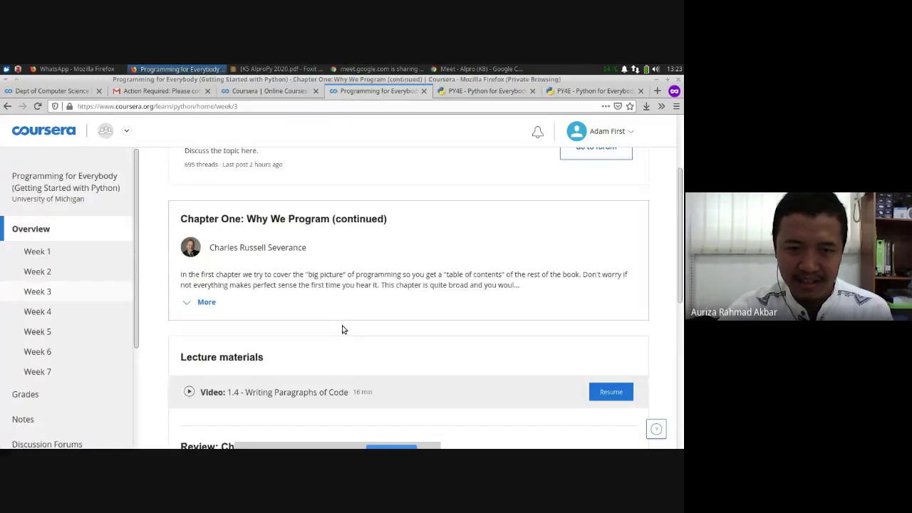
scroll(341, 328, down, 5)
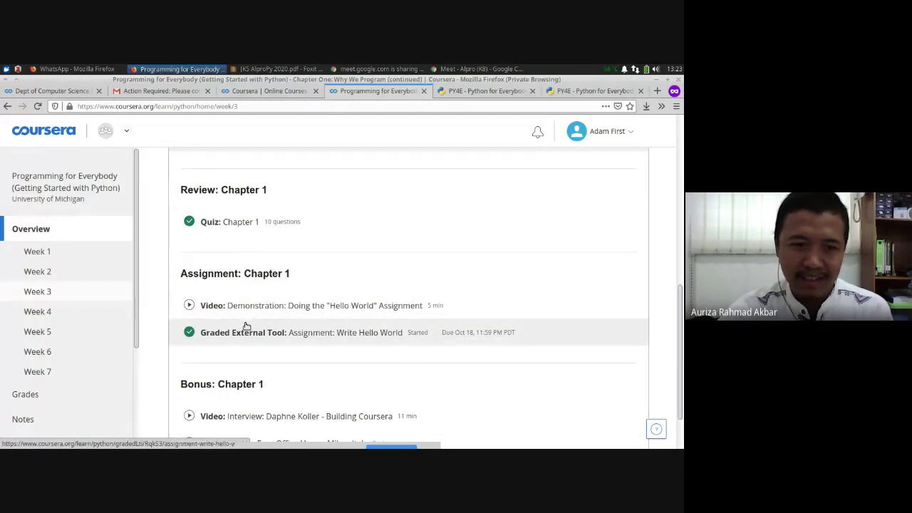
Step: Open the Week 4 overview and review its Chapter 2 lectures, quiz, assignments and bonus videos
click(57, 318)
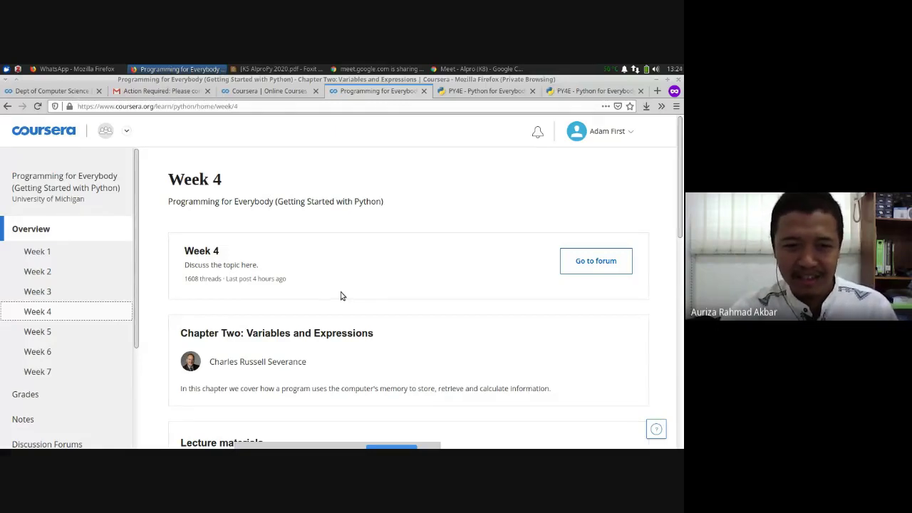
scroll(342, 292, down, 5)
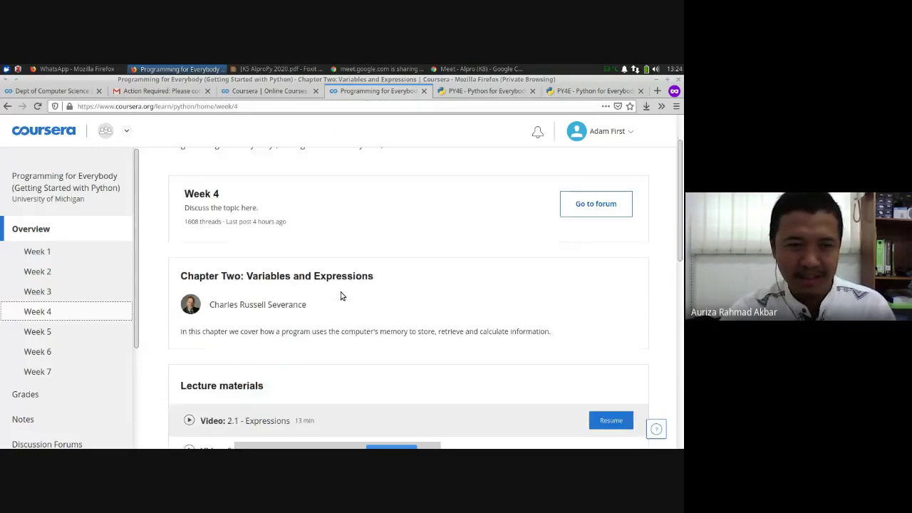
scroll(348, 290, down, 6)
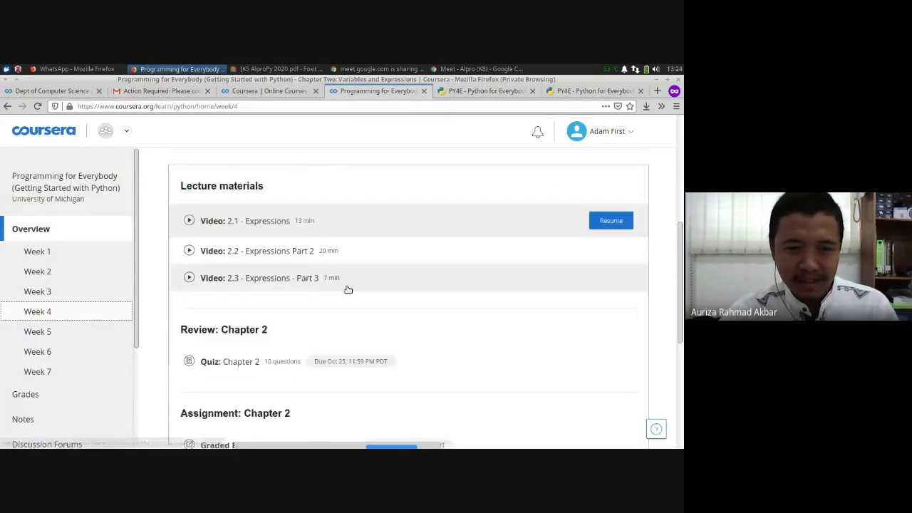
scroll(268, 248, down, 2)
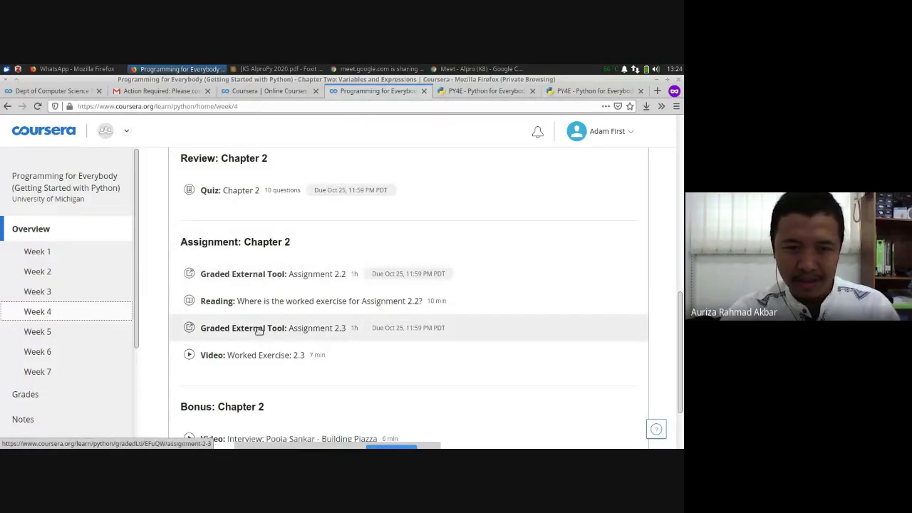
scroll(258, 330, down, 3)
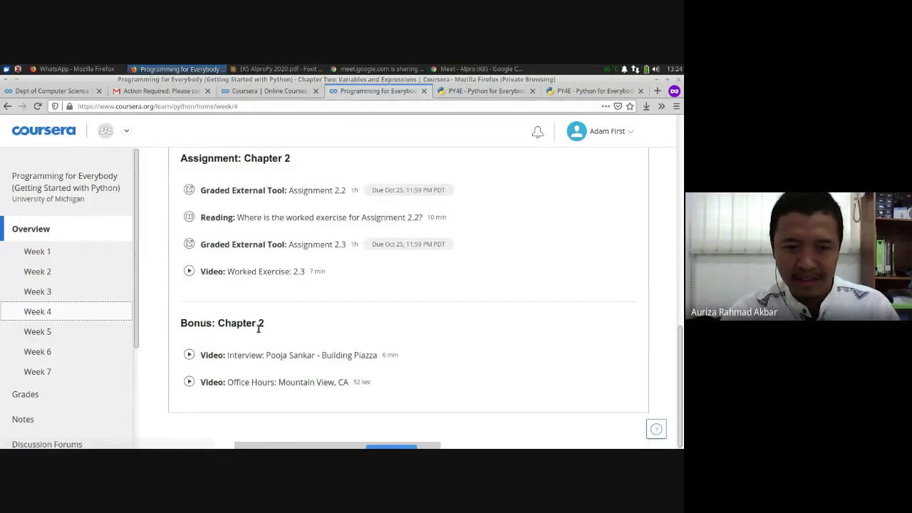
Step: Open the Week 5 overview and review its Chapter 3 lectures, quiz, assignments and bonus videos
click(37, 331)
scroll(336, 309, down, 3)
scroll(335, 310, down, 4)
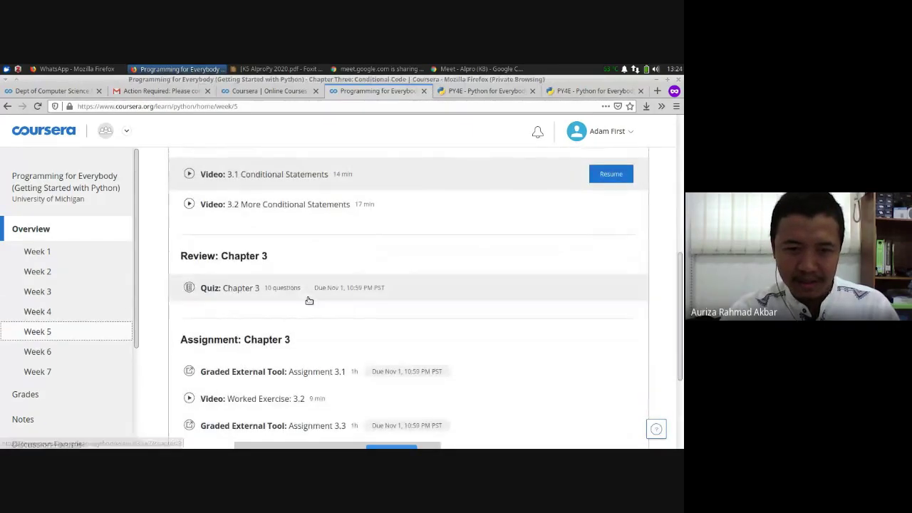
scroll(309, 298, down, 3)
scroll(324, 342, down, 1)
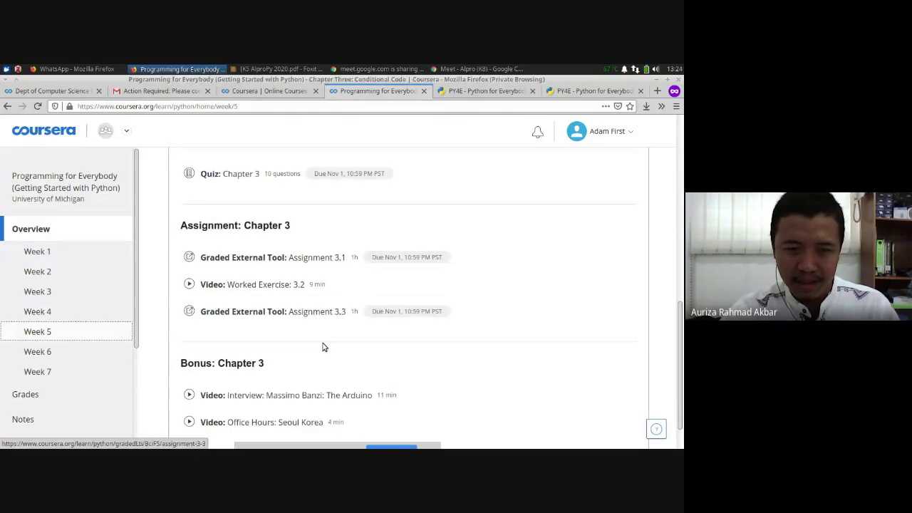
scroll(322, 347, down, 1)
Step: Open the Week 6 overview and review its Chapter 4 lectures, quiz, assignment and bonus videos
click(66, 352)
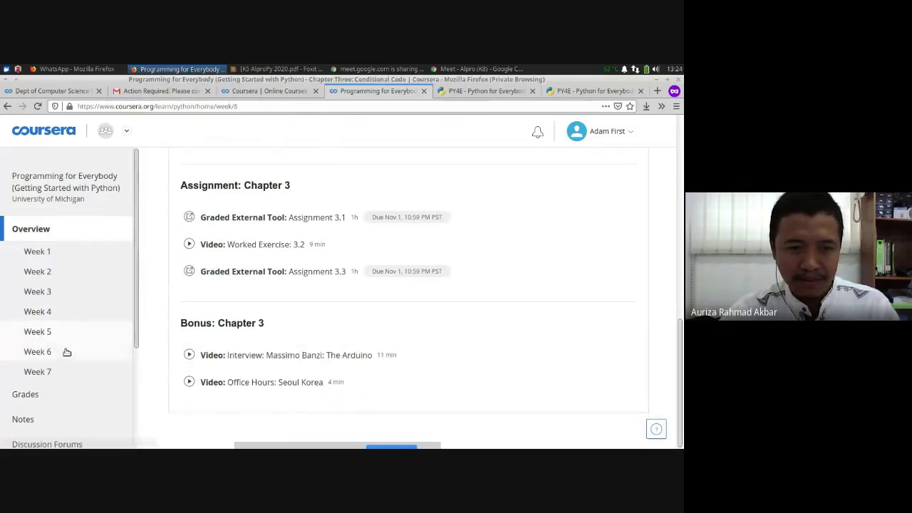
scroll(352, 324, down, 9)
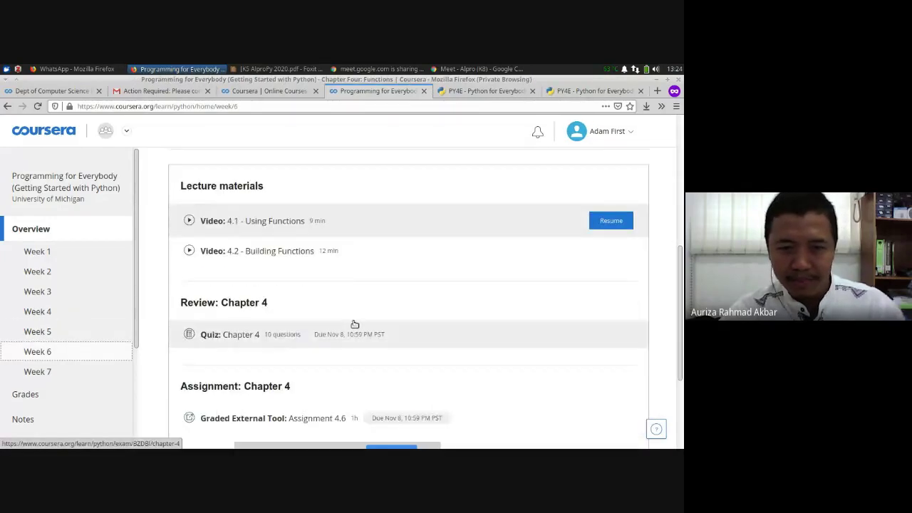
scroll(355, 324, down, 4)
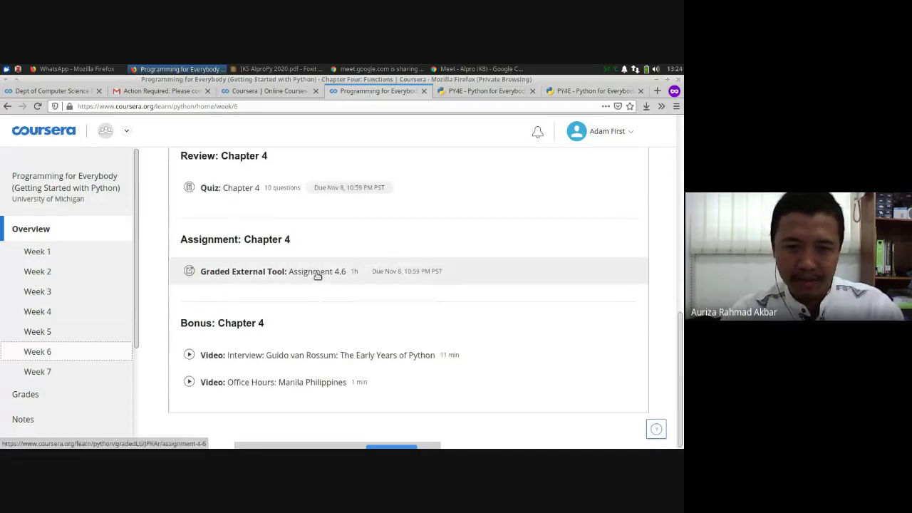
Step: Open the Week 7 overview and review its Chapter 5 lectures, quiz, assignment, wrap-up and bonus items
click(56, 370)
scroll(378, 291, down, 6)
scroll(381, 291, down, 6)
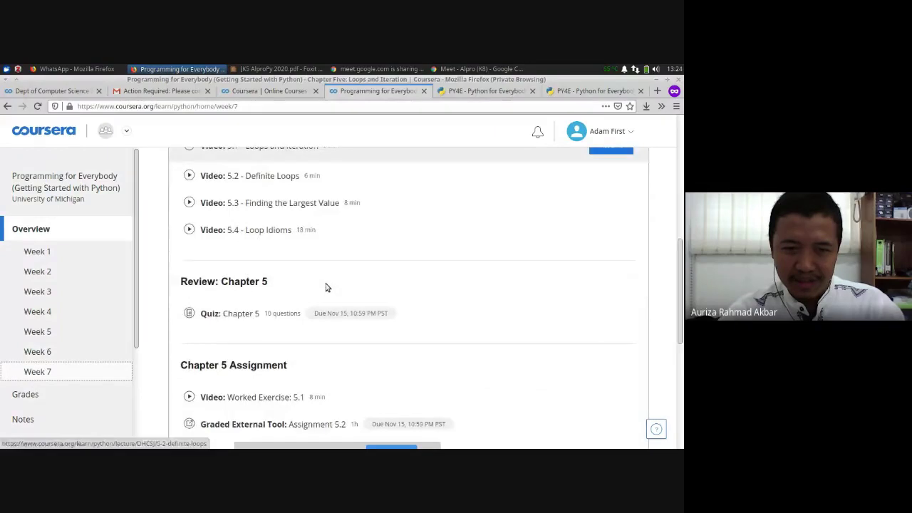
scroll(312, 311, down, 5)
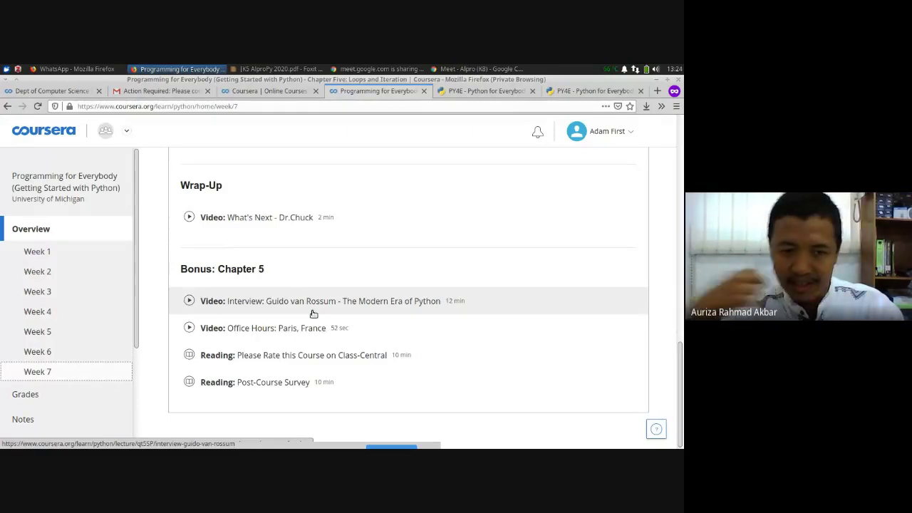
Step: Open the course's Grades page and review the due dates and weights of the quizzes and assignments
scroll(61, 351, down, 2)
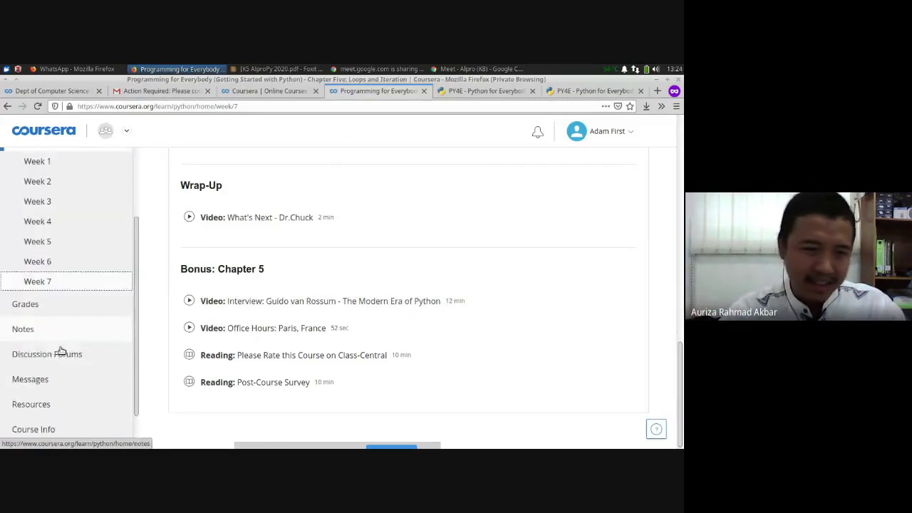
scroll(60, 351, down, 1)
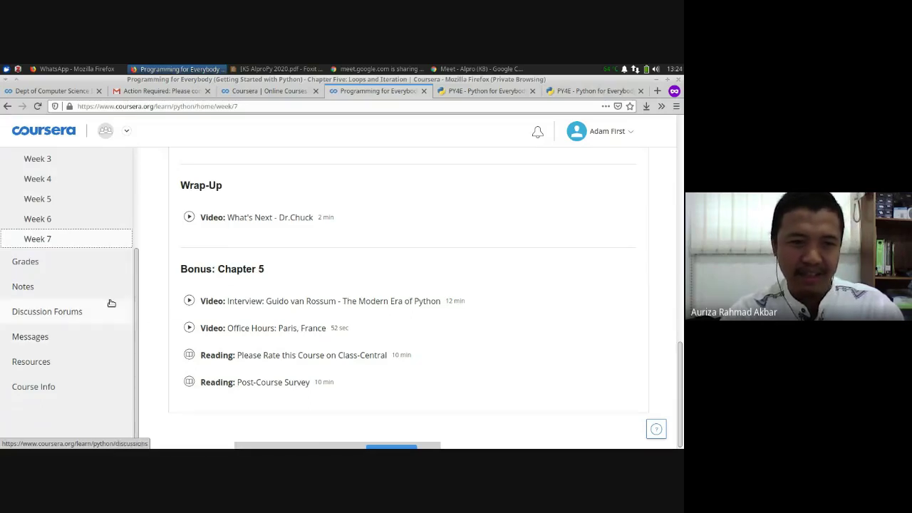
click(69, 265)
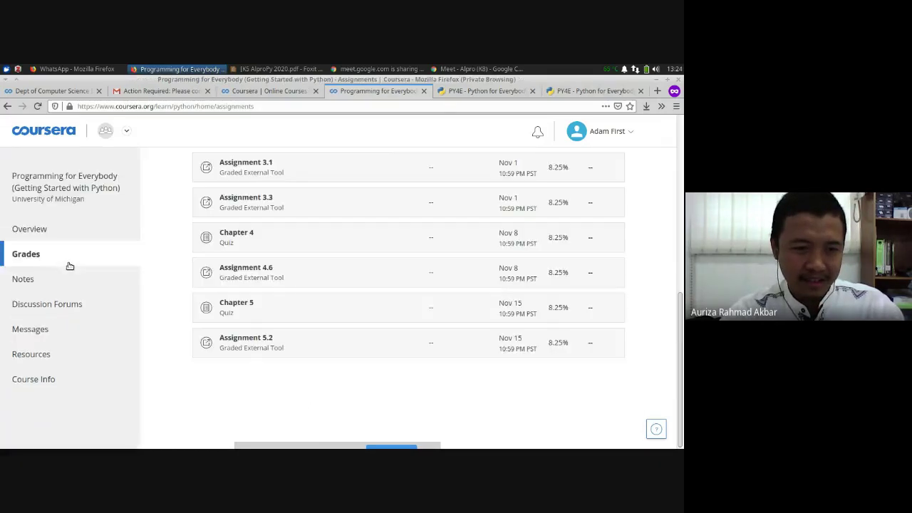
scroll(69, 371, up, 5)
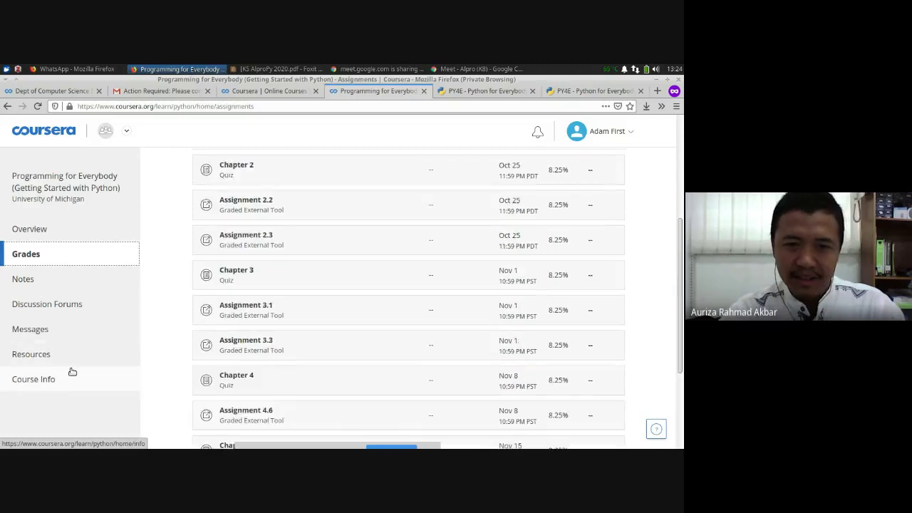